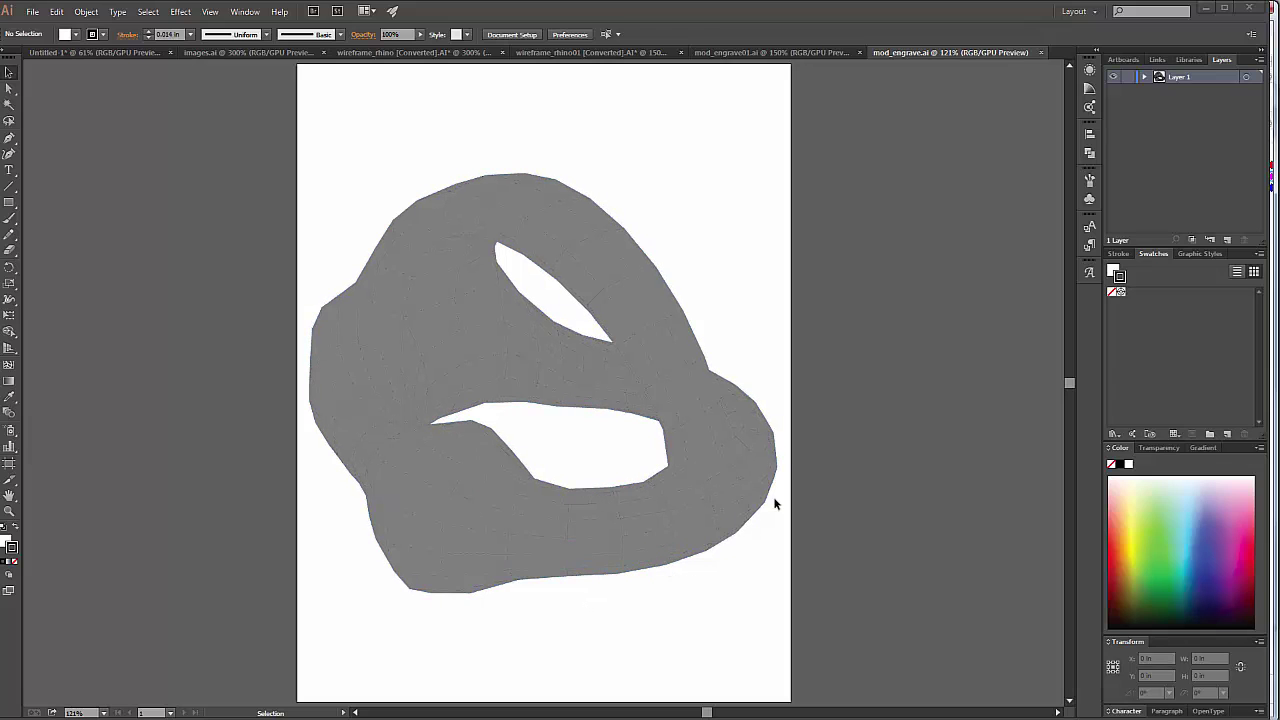
Select the imported grey mesh artwork and ungroup it with Shift+Ctrl+G.
{"action": "left_click", "coordinate": [657, 305]}
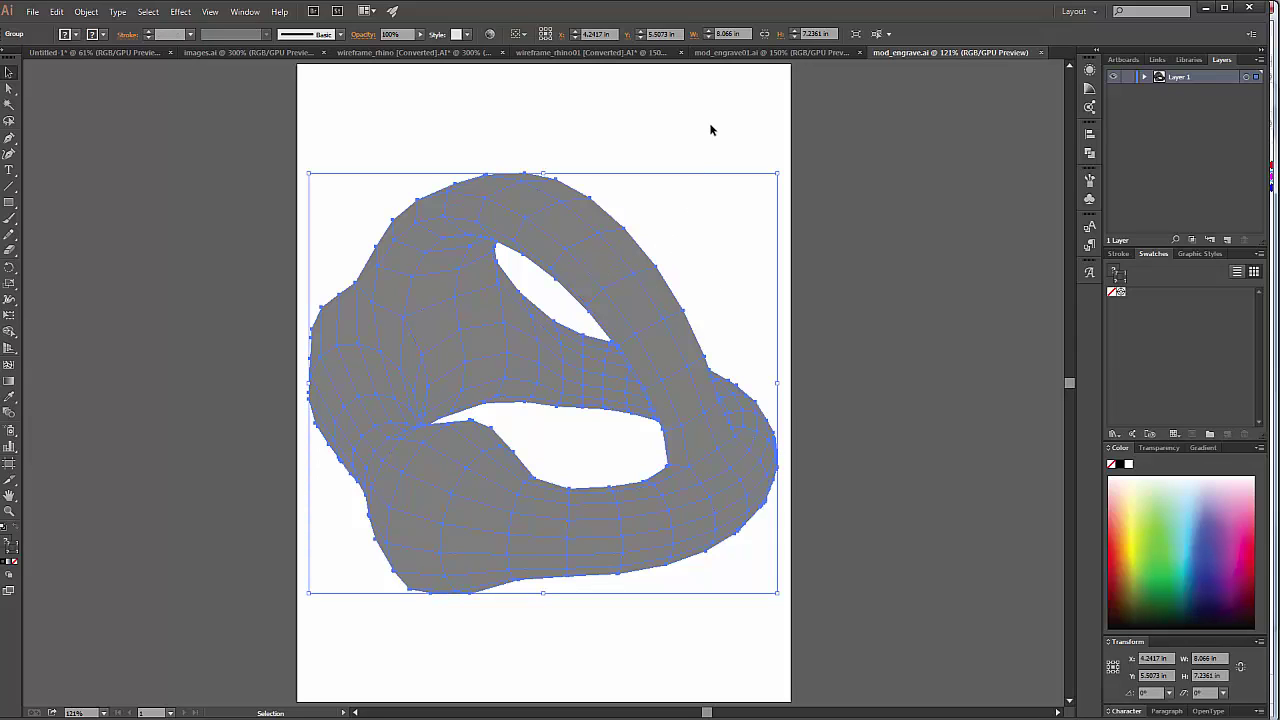
{"action": "key", "text": "ctrl+shift+g"}
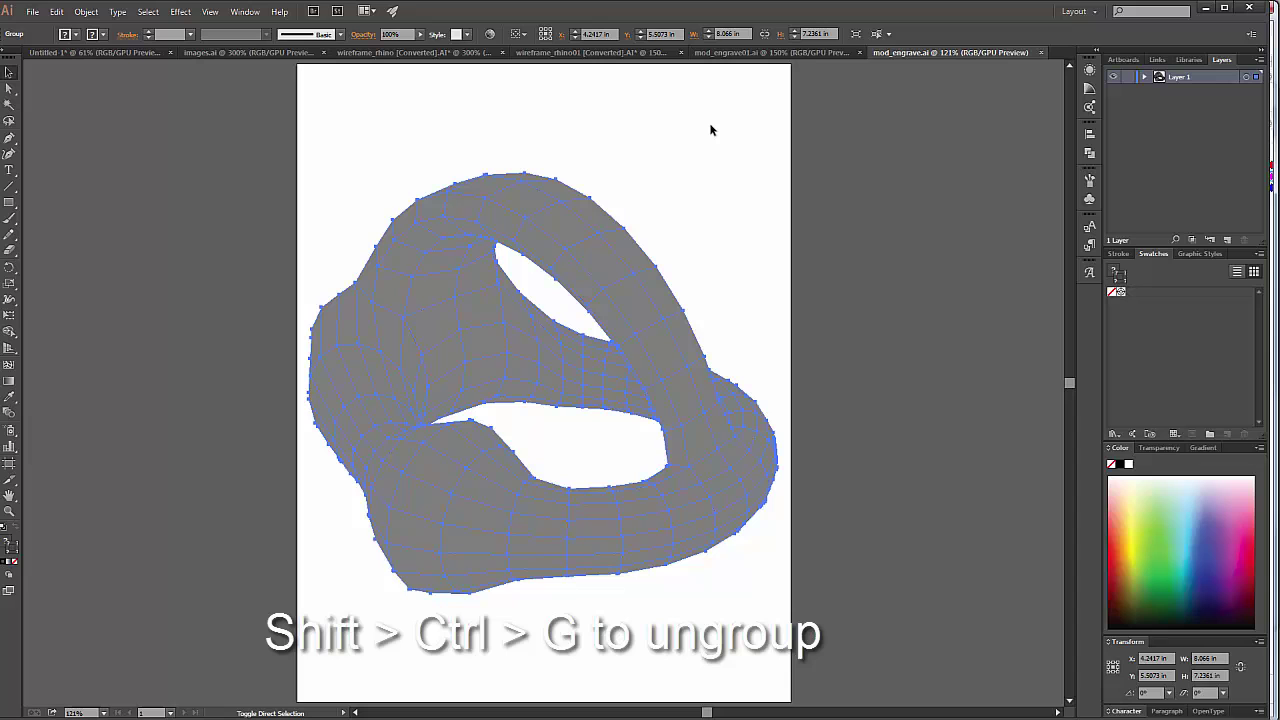
{"action": "key", "text": "ctrl+shift+g"}
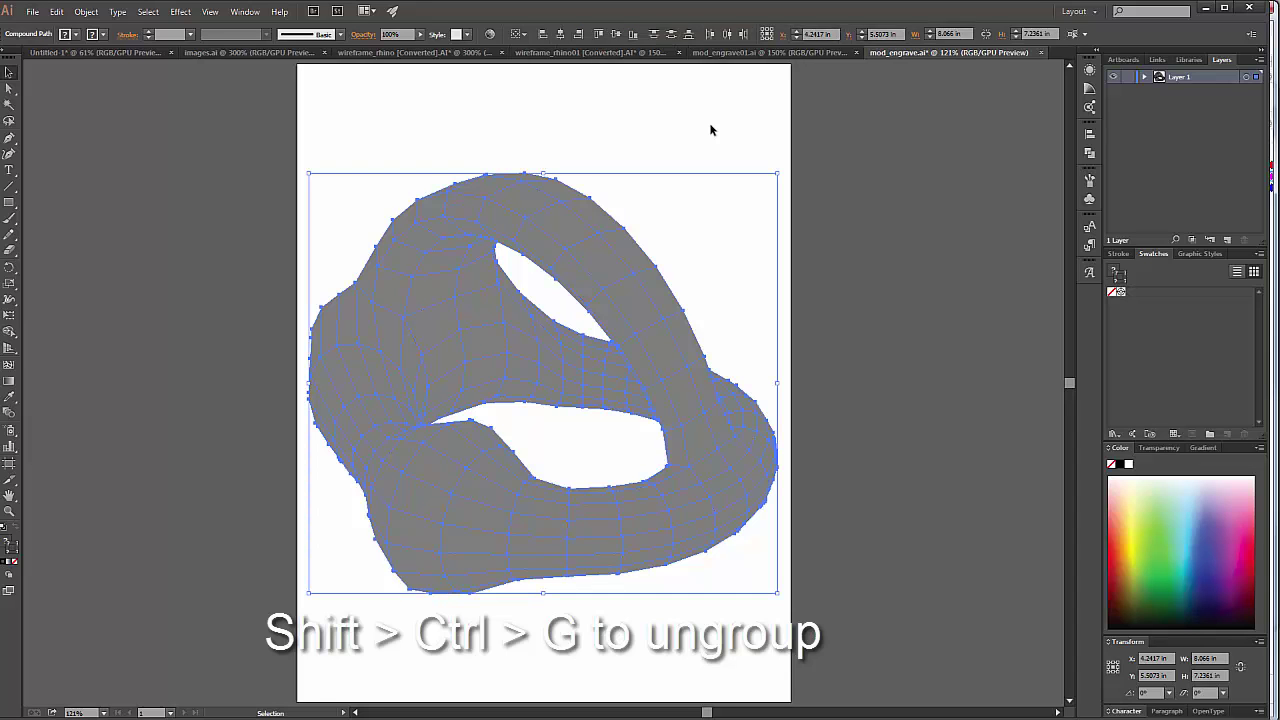
Pick out the grey filled compound path (8.066 × 7.2361 in) with the Direct Selection Tool.
{"action": "left_click", "coordinate": [942, 132]}
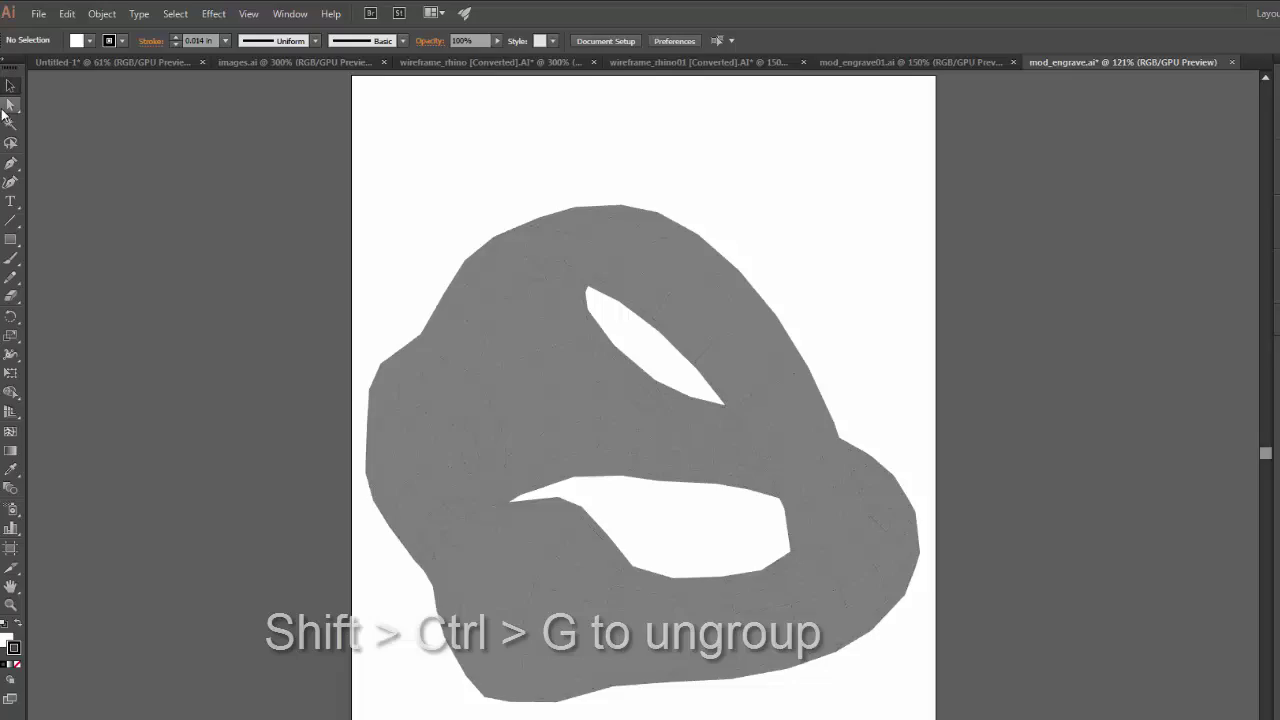
{"action": "left_click", "coordinate": [10, 105]}
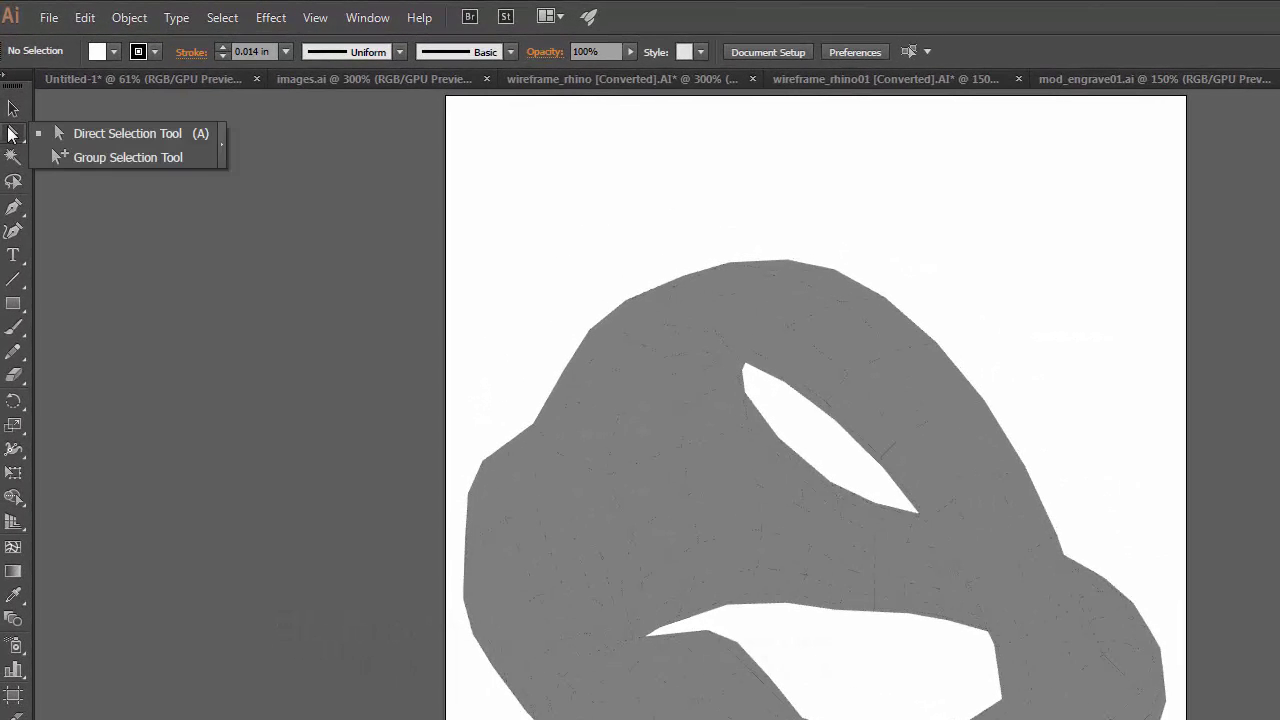
{"action": "left_click", "coordinate": [12, 133]}
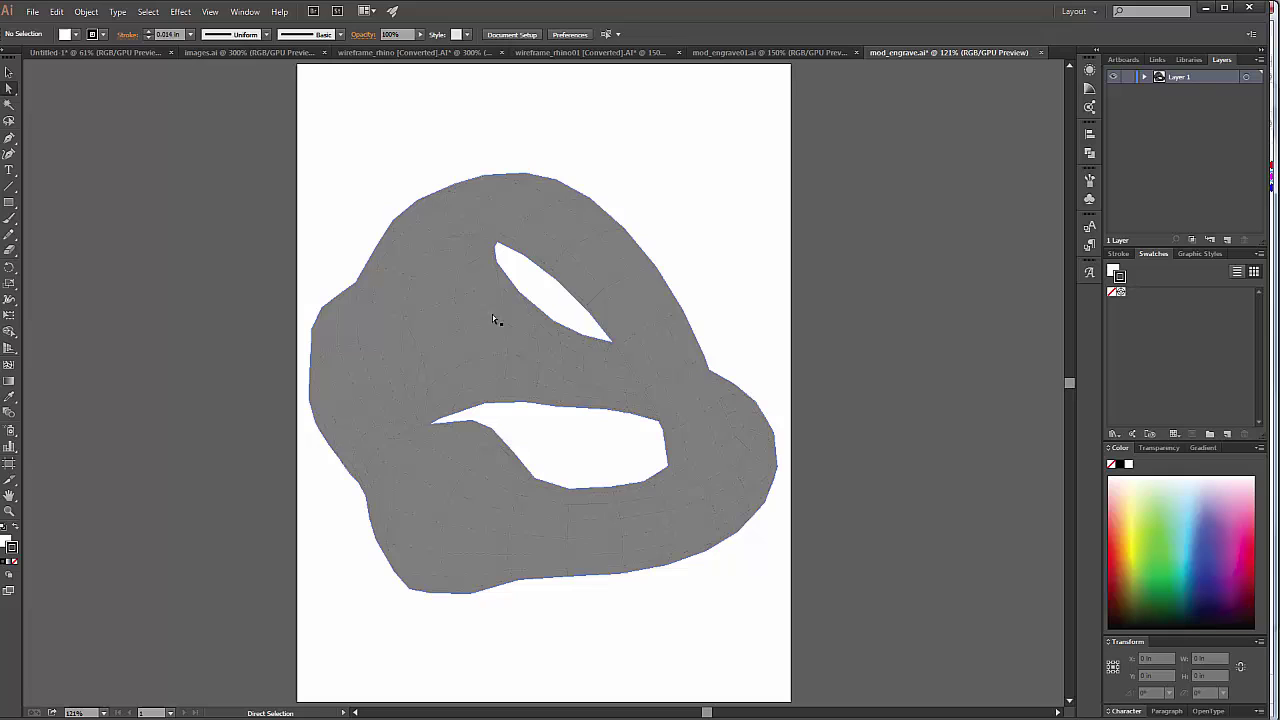
{"action": "left_click", "coordinate": [508, 463]}
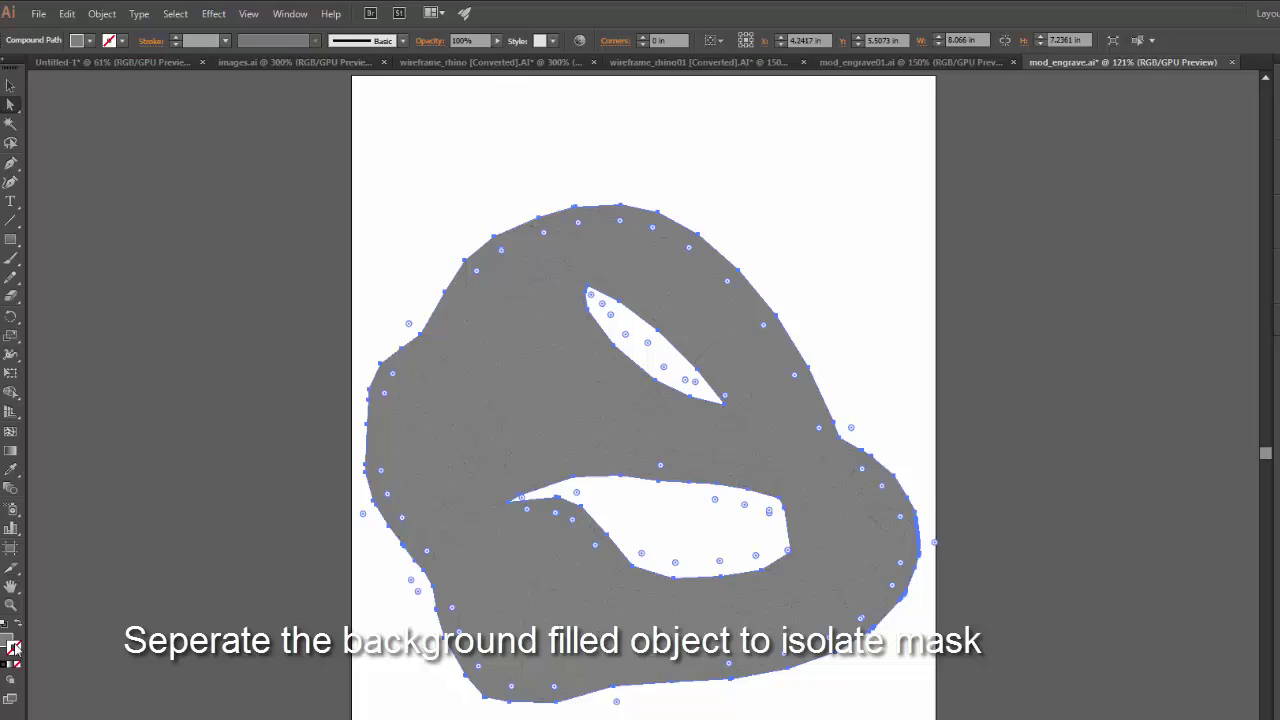
Use Select > Same > Fill Color to add every grey-filled object to the selection.
{"action": "left_click", "coordinate": [85, 17]}
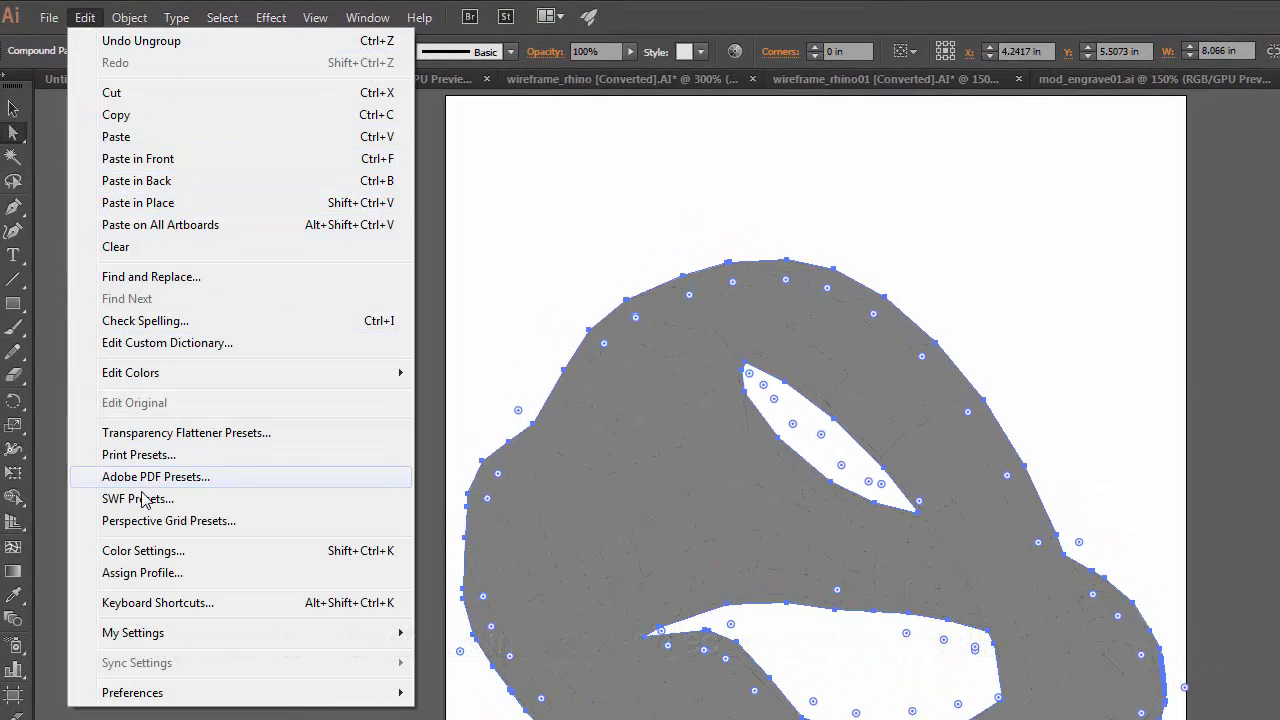
{"action": "mouse_move", "coordinate": [220, 17]}
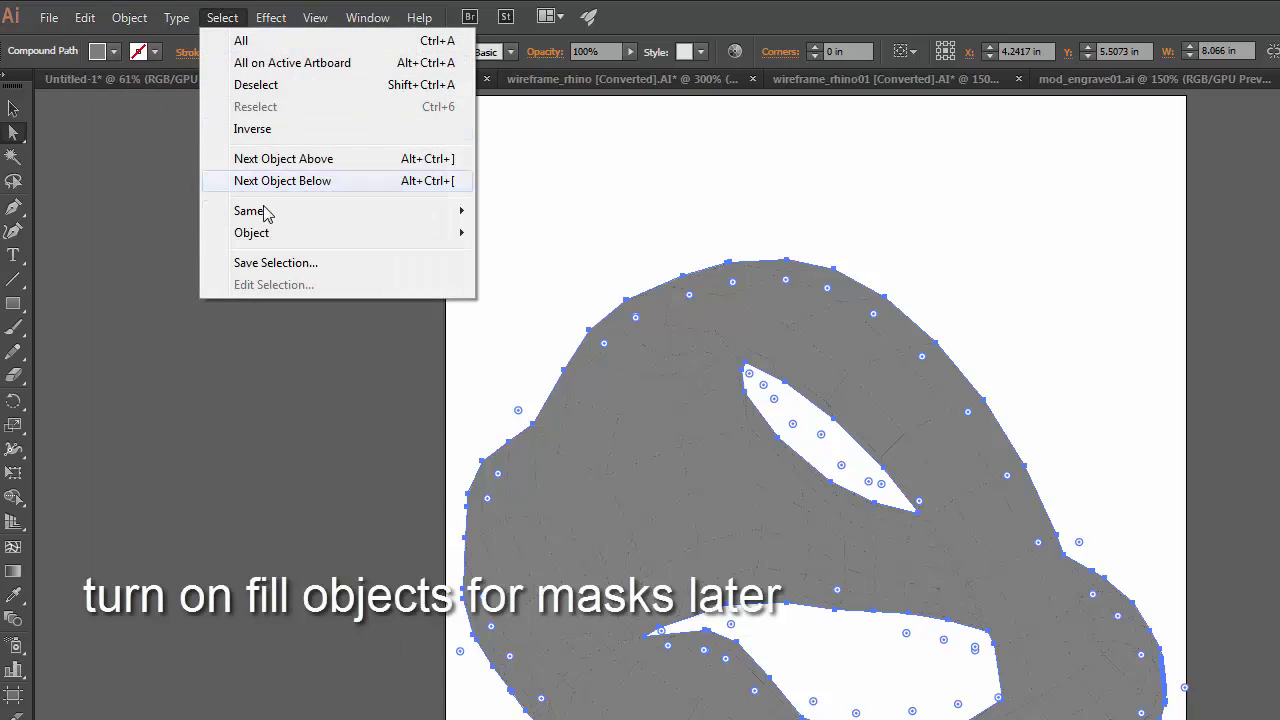
{"action": "mouse_move", "coordinate": [443, 215]}
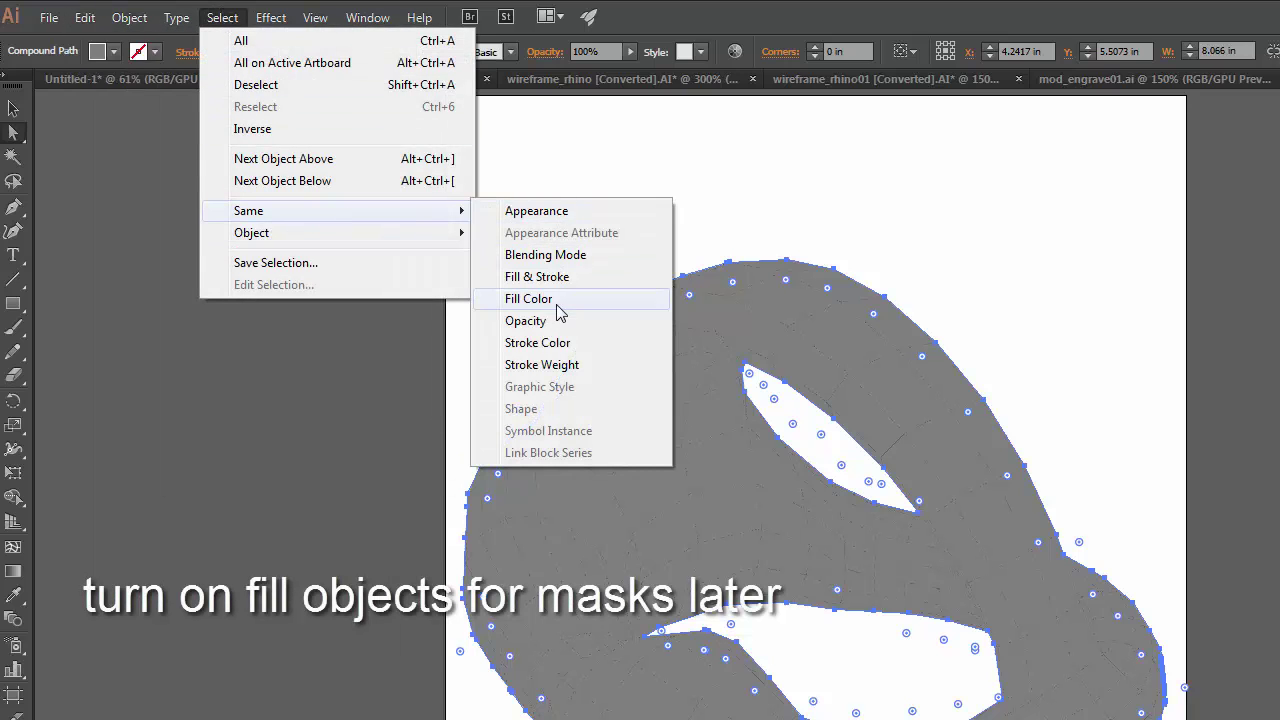
{"action": "left_click", "coordinate": [556, 299]}
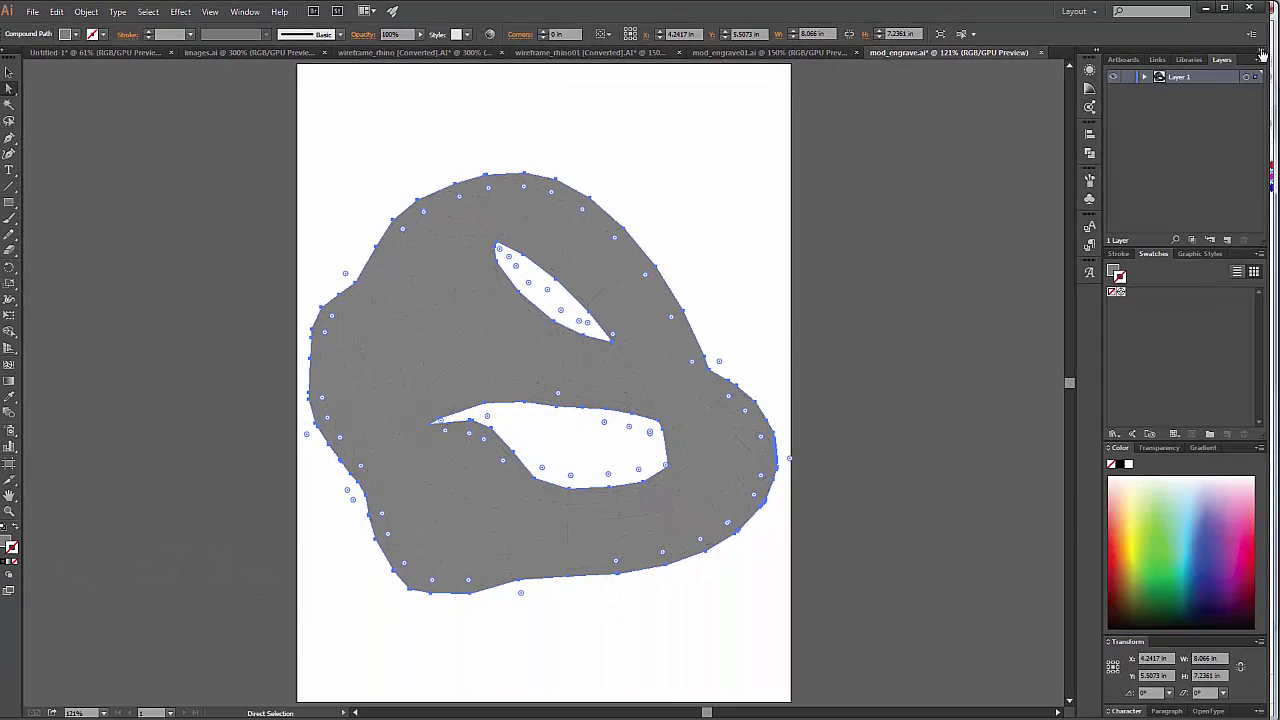
{"action": "left_click", "coordinate": [1262, 52]}
Create Layer 2, move the grey background shape onto it, and hide Layer 2.
{"action": "left_click", "coordinate": [1262, 52]}
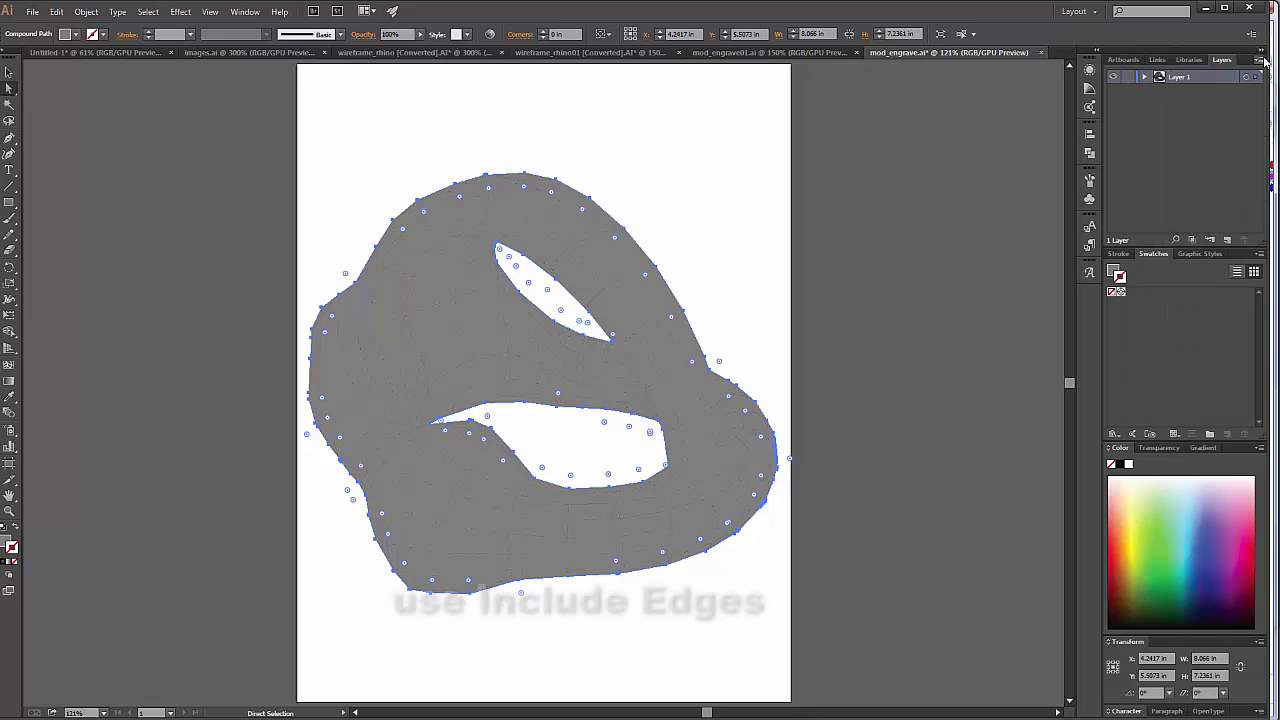
{"action": "left_click", "coordinate": [1227, 240], "text": "alt"}
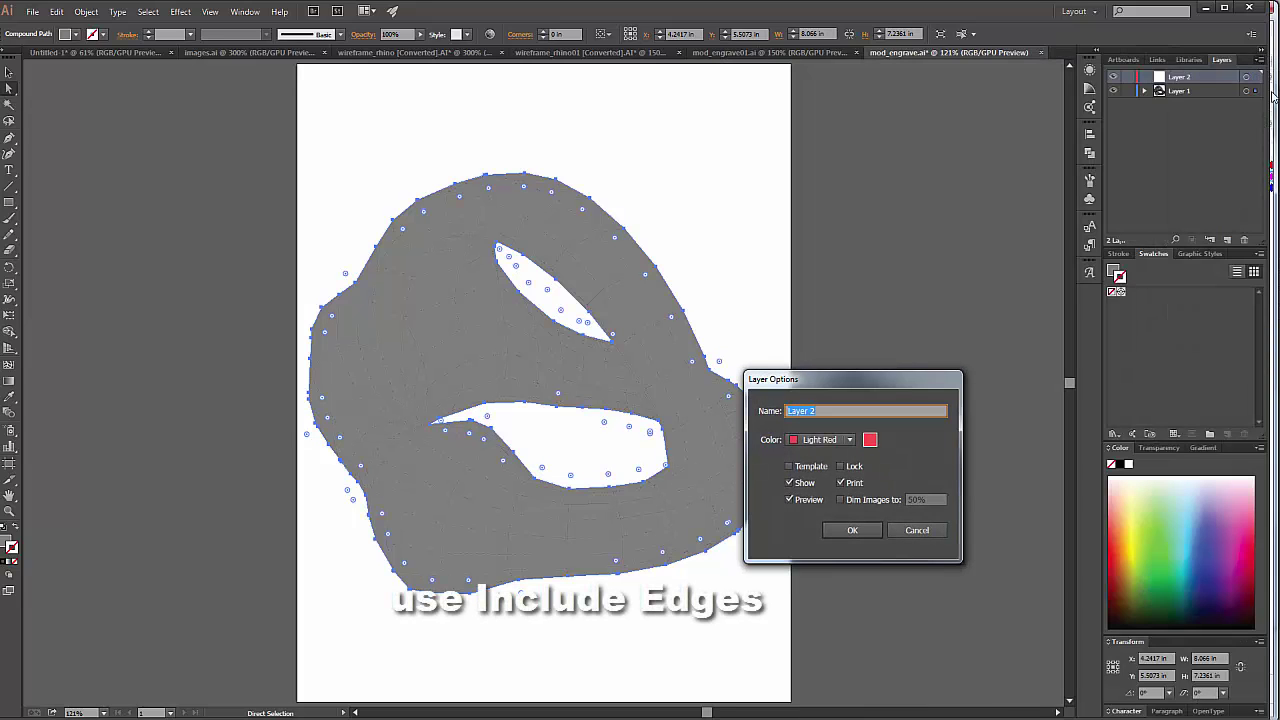
{"action": "left_click", "coordinate": [866, 537]}
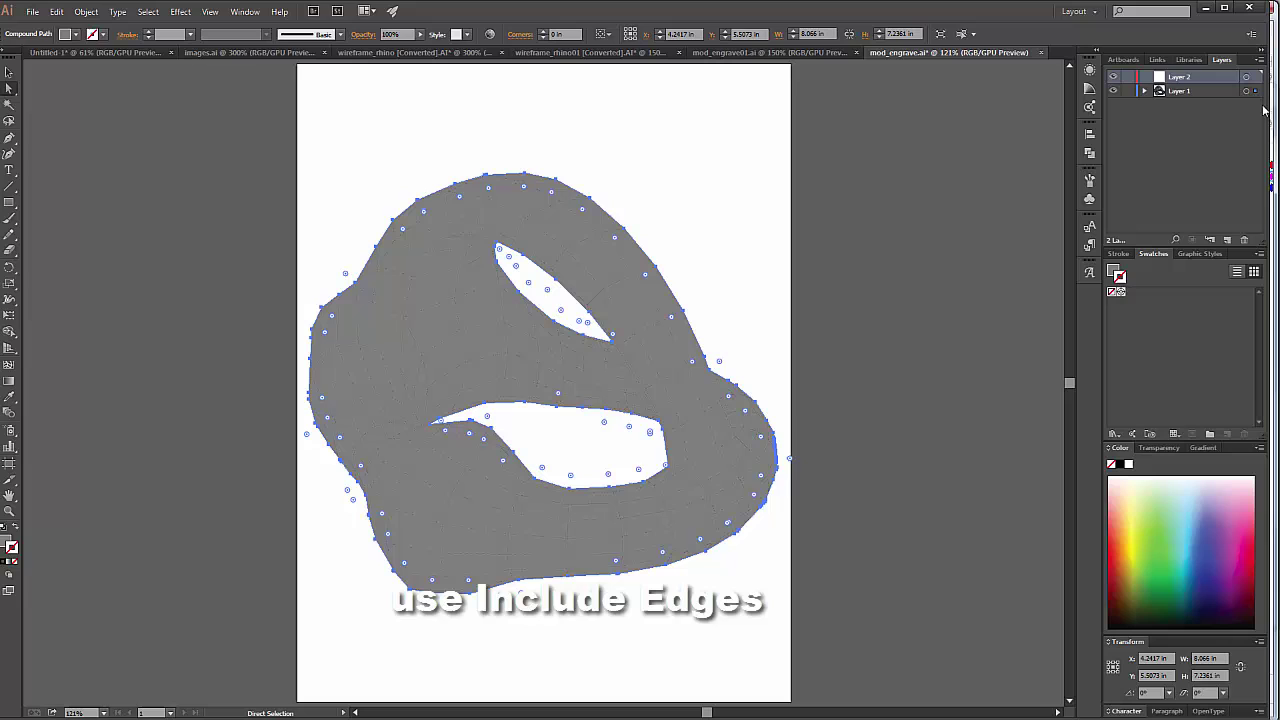
{"action": "left_click_drag", "start_coordinate": [1257, 92], "coordinate": [1257, 77]}
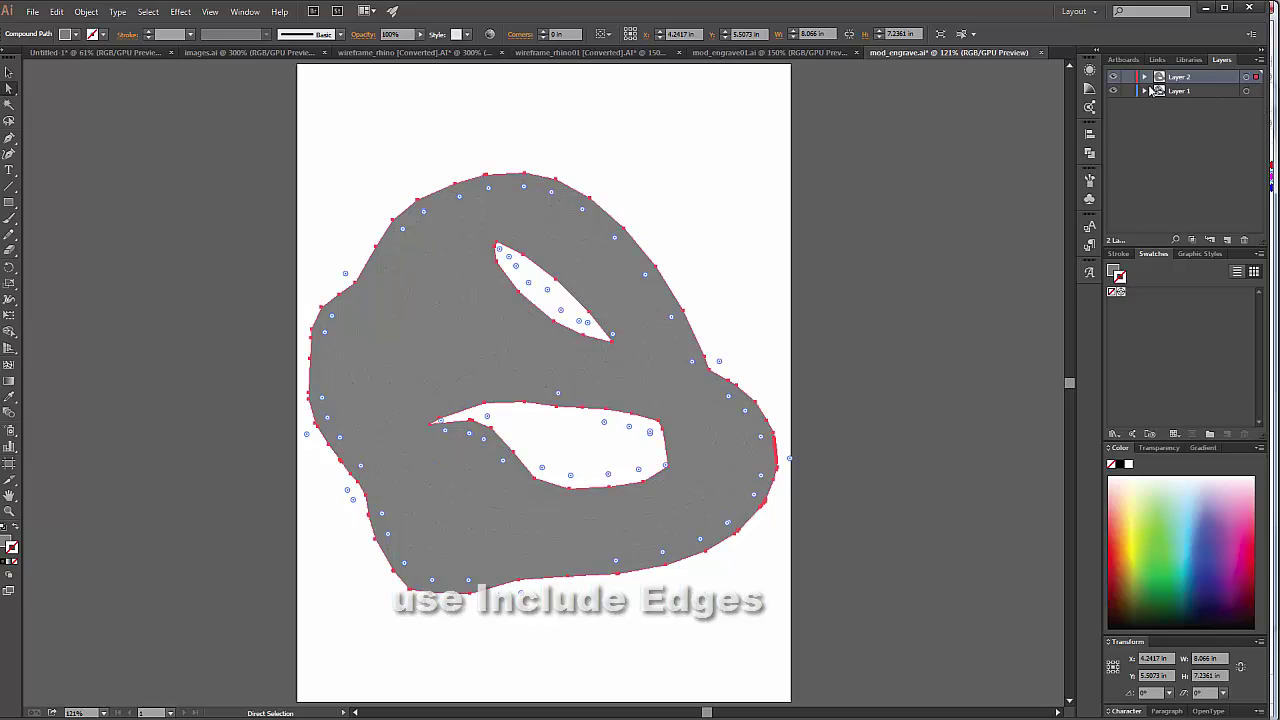
{"action": "left_click", "coordinate": [1114, 78]}
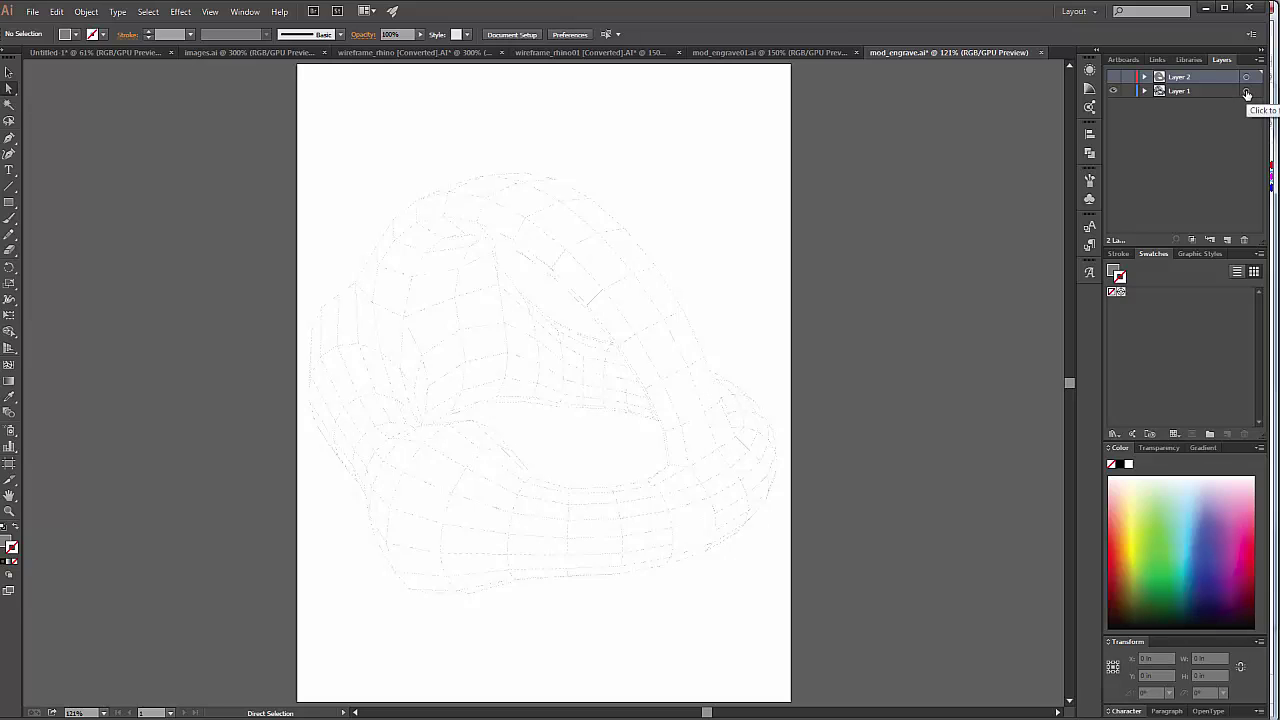
Set every Layer 1 wireframe path to a 0.01 in stroke weight, then deselect.
{"action": "left_click", "coordinate": [1247, 92]}
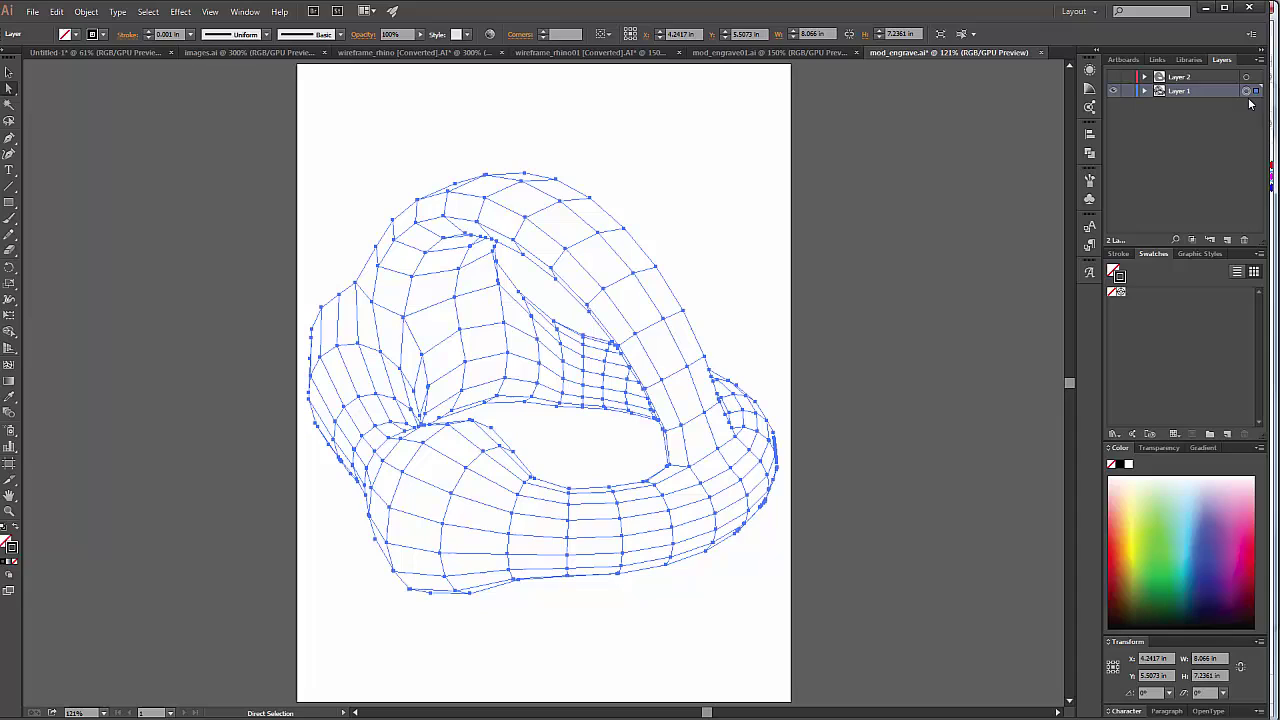
{"action": "left_click", "coordinate": [176, 34]}
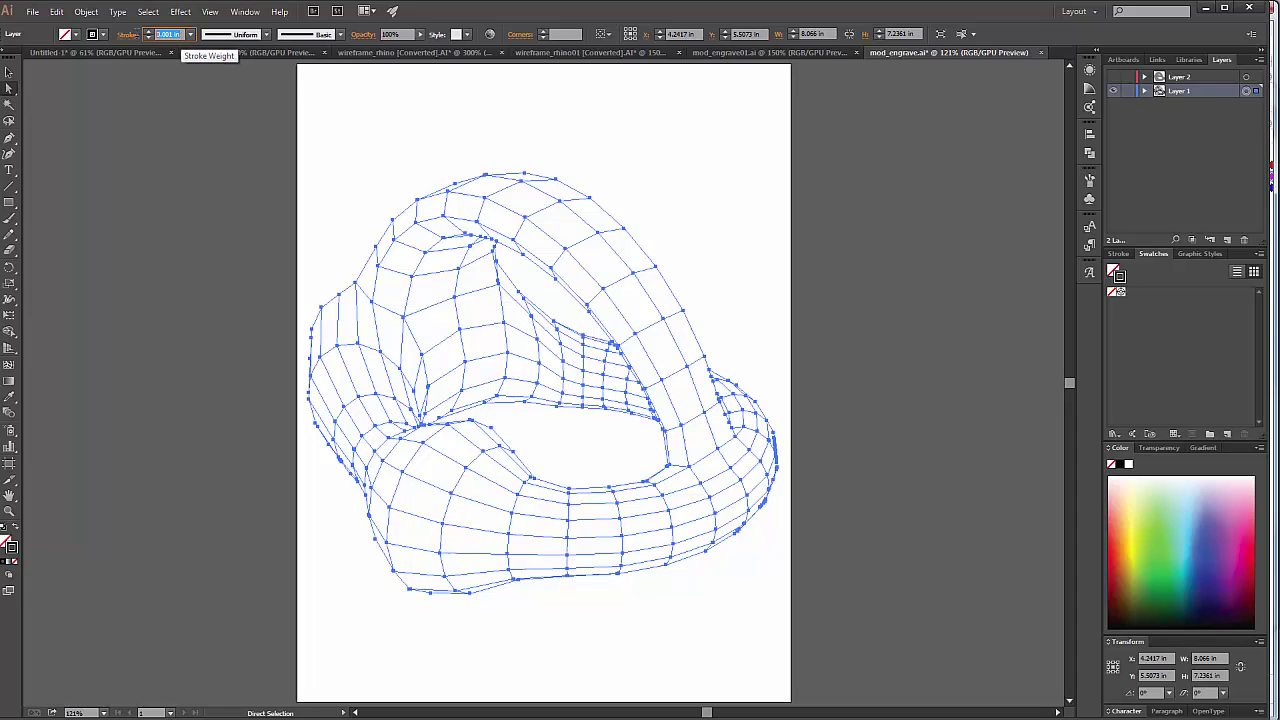
{"action": "type", "text": ".01"}
{"action": "key", "text": "Return"}
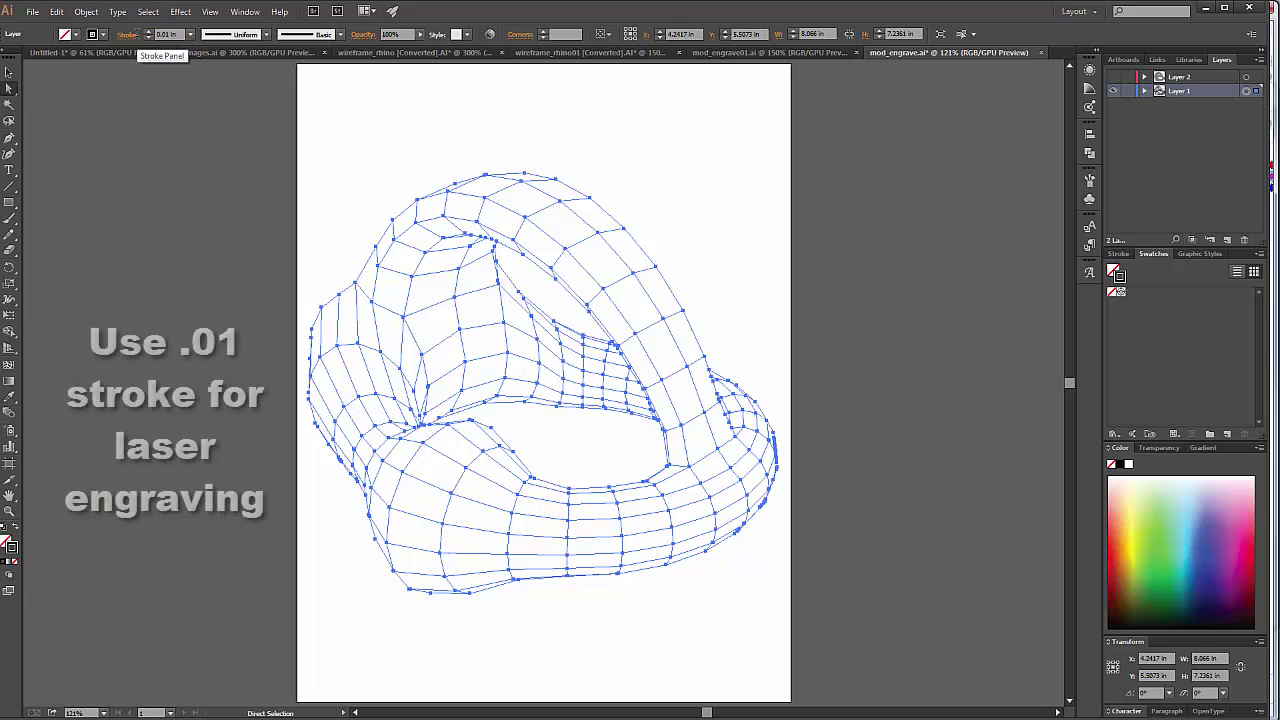
{"action": "left_click", "coordinate": [242, 149]}
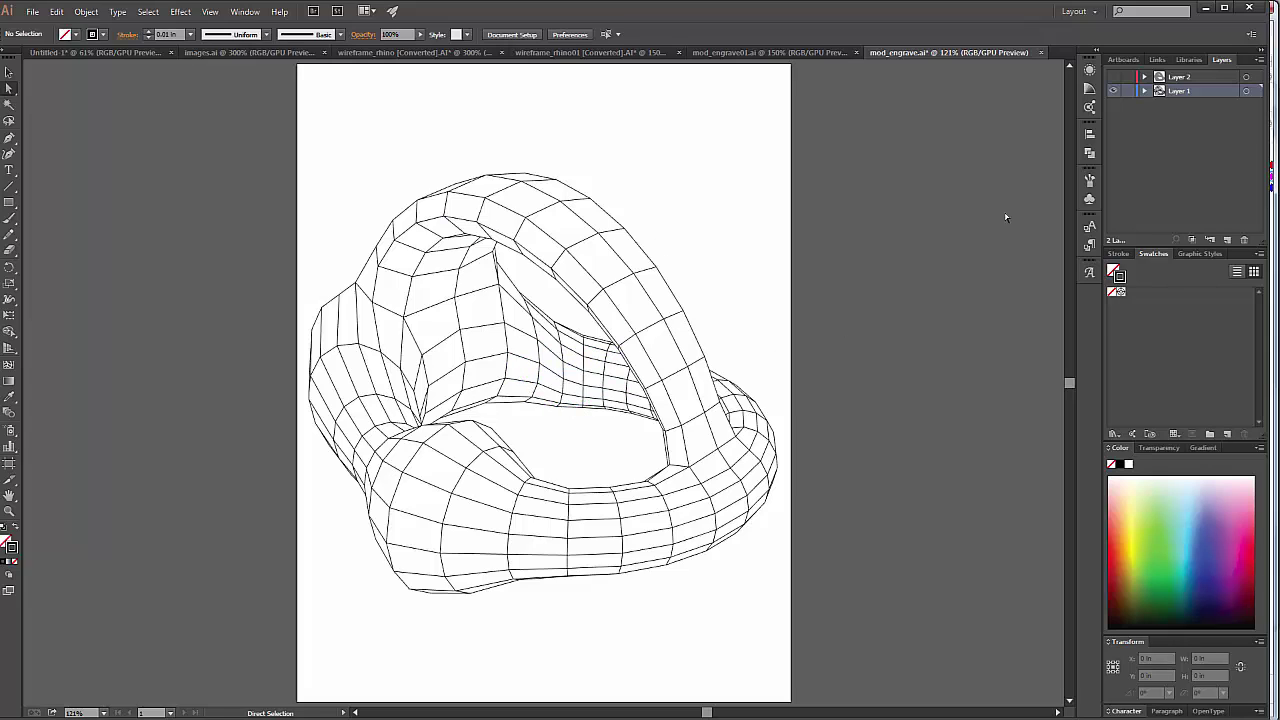
Make Layer 2's grey background shape visible again and check the Layers panel options.
{"action": "left_click", "coordinate": [1114, 78]}
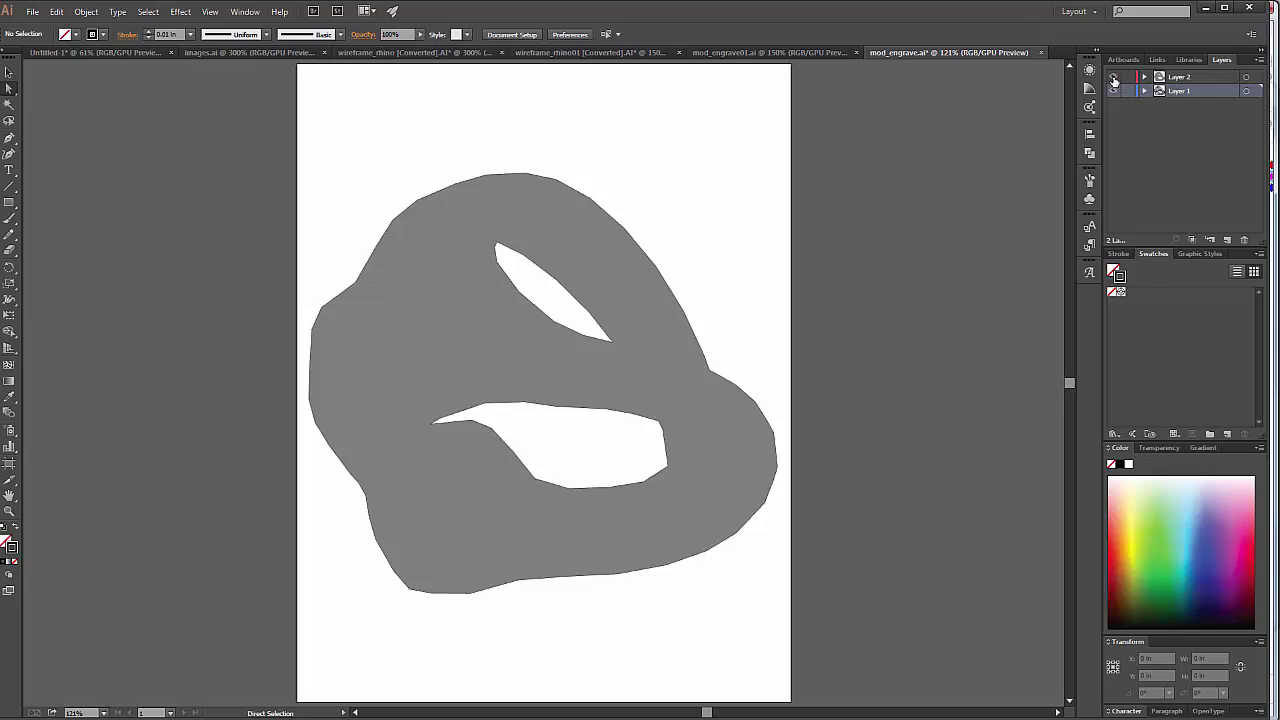
{"action": "left_click", "coordinate": [1218, 77], "text": "shift"}
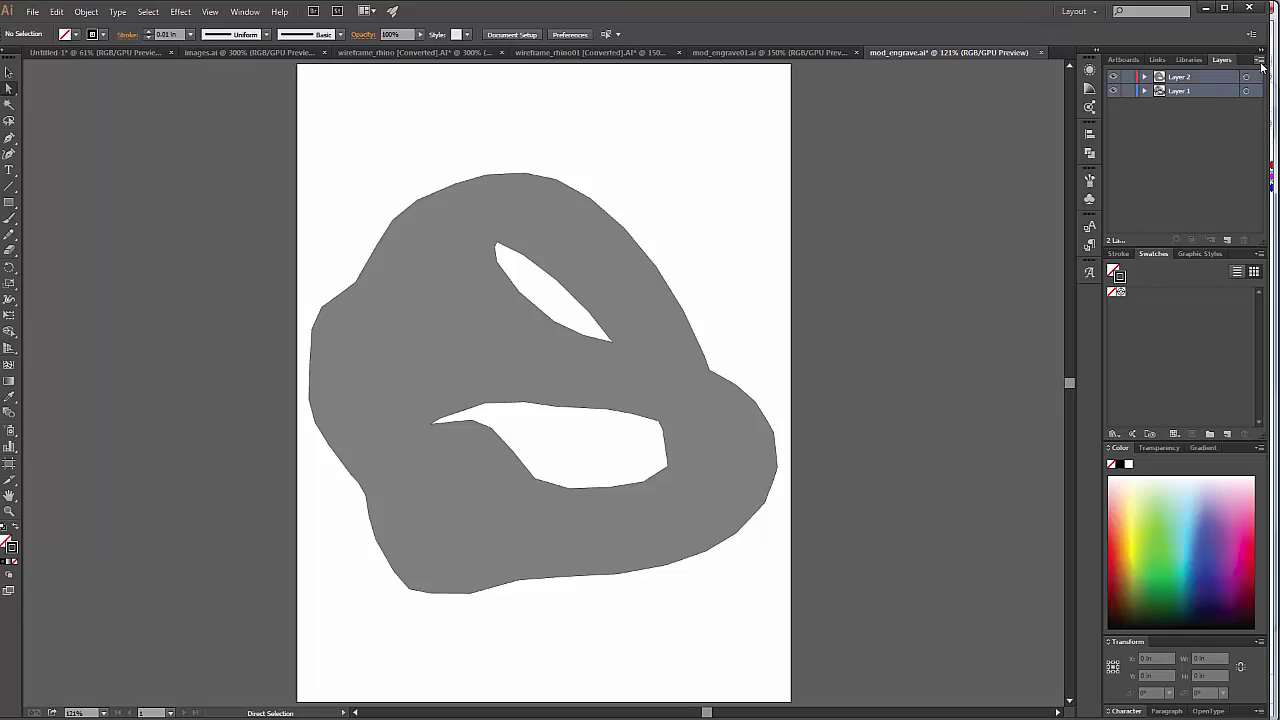
{"action": "left_click", "coordinate": [1261, 63]}
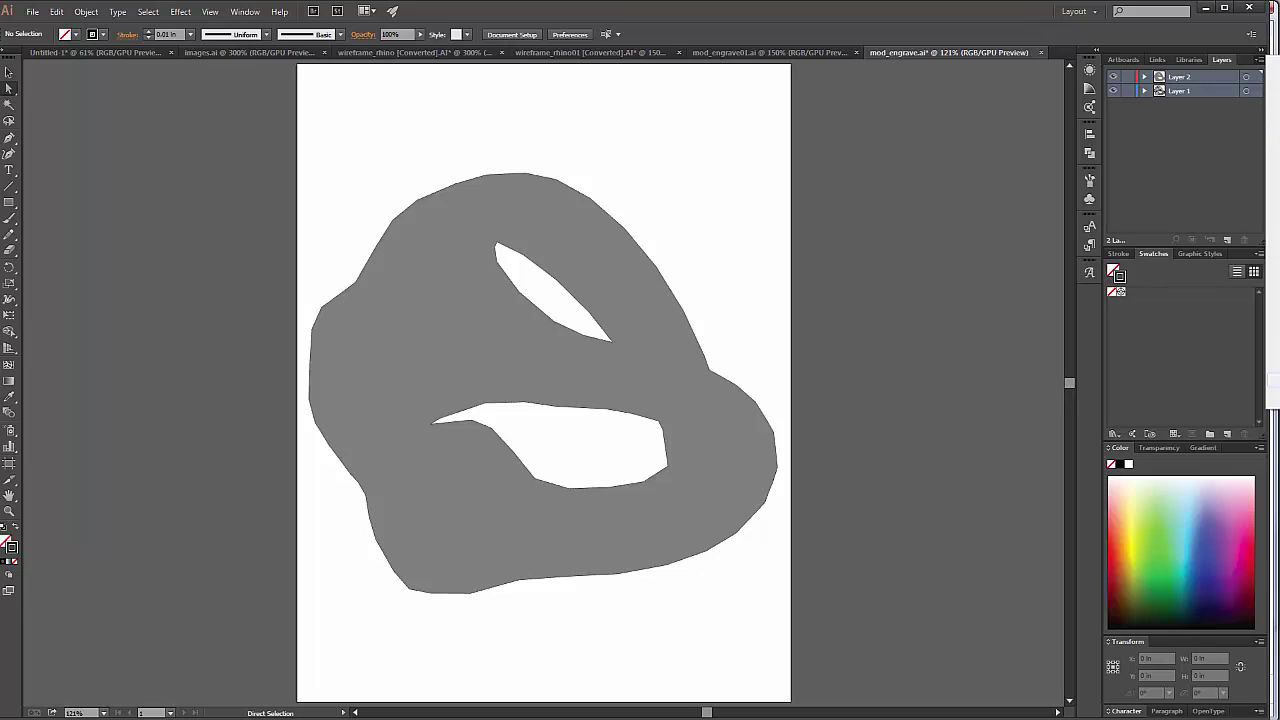
{"action": "key", "text": "Escape"}
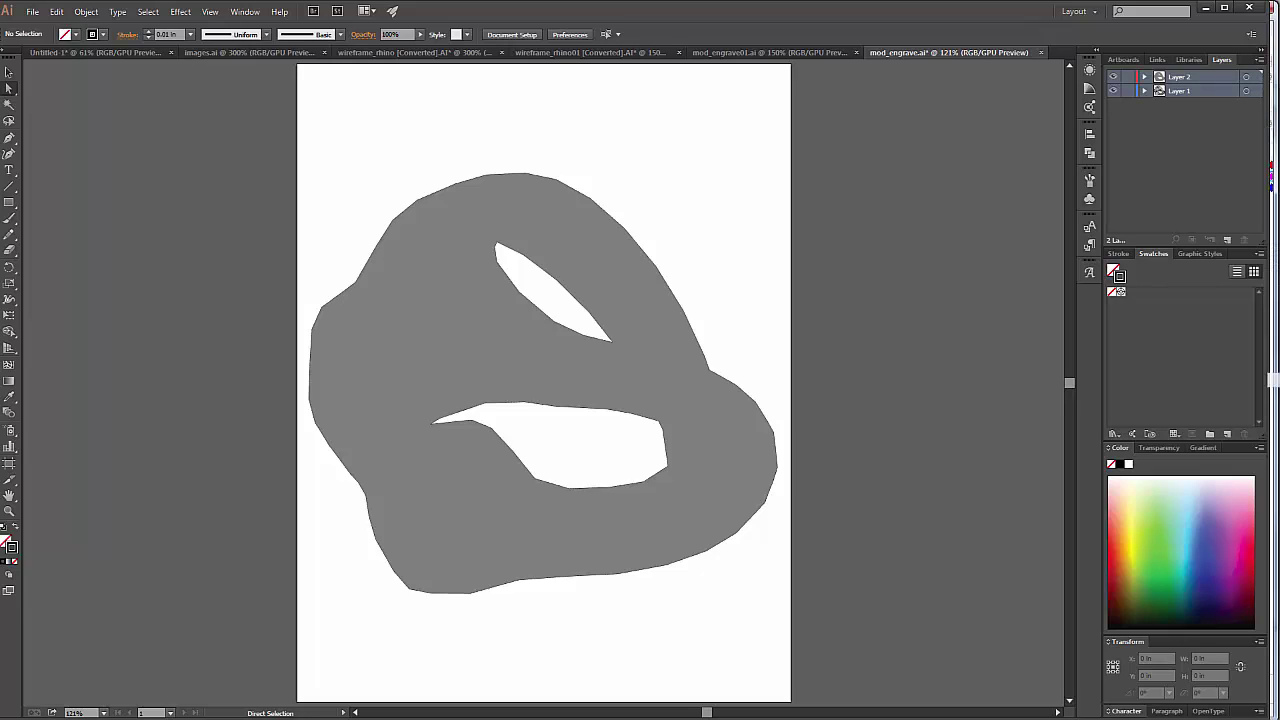
Target both Layer 2 and Layer 1 so all their artwork is selected for copying.
{"action": "left_click", "coordinate": [55, 12]}
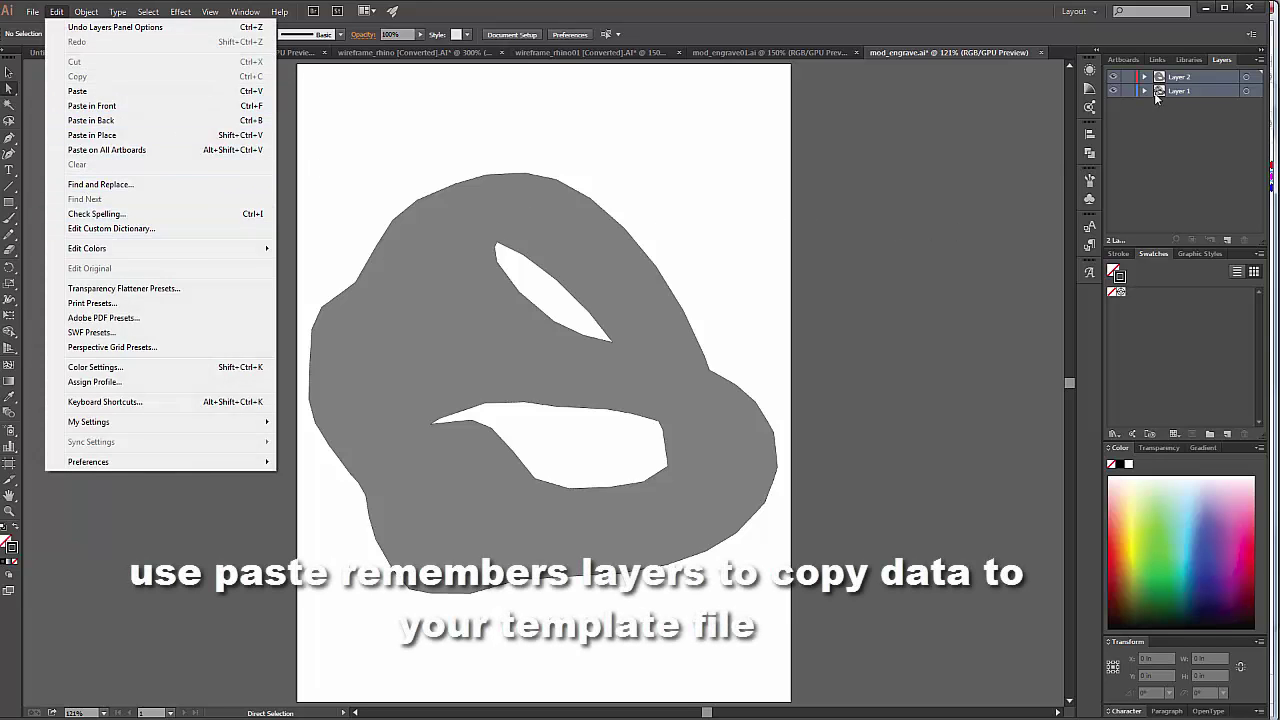
{"action": "left_click", "coordinate": [1246, 80]}
{"action": "left_click", "coordinate": [1245, 77]}
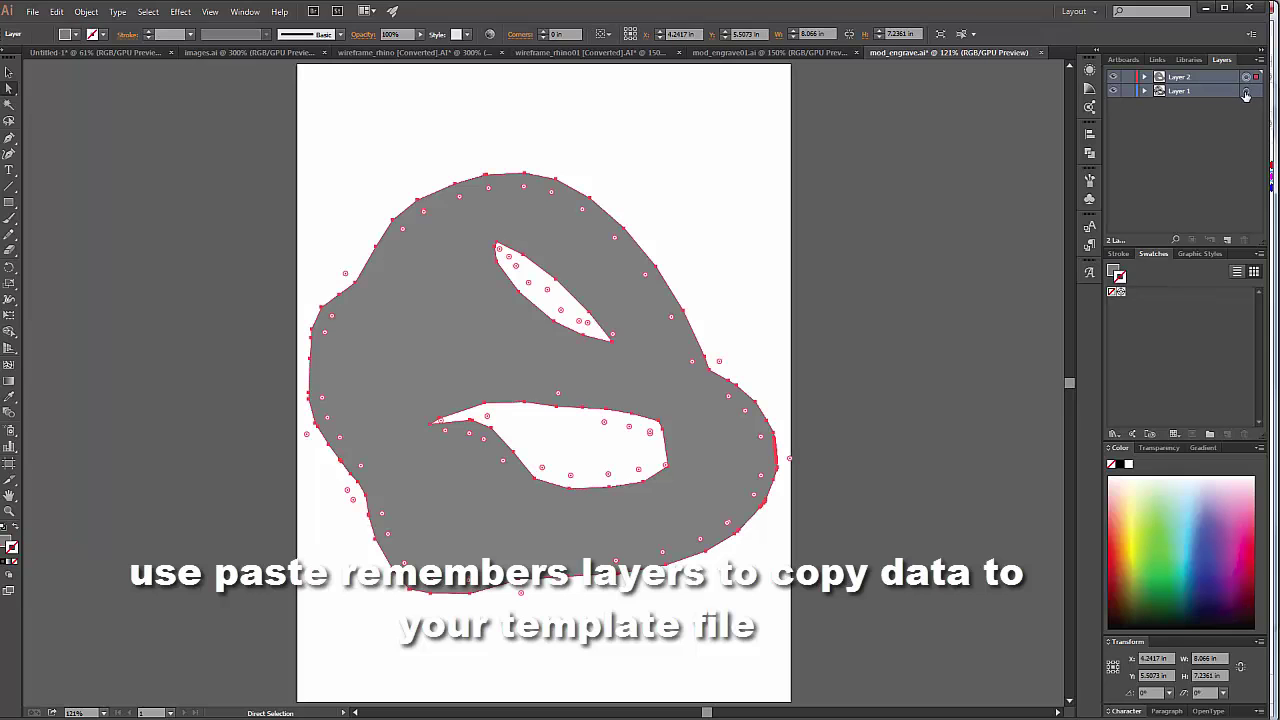
{"action": "left_click", "coordinate": [1246, 91], "text": "shift"}
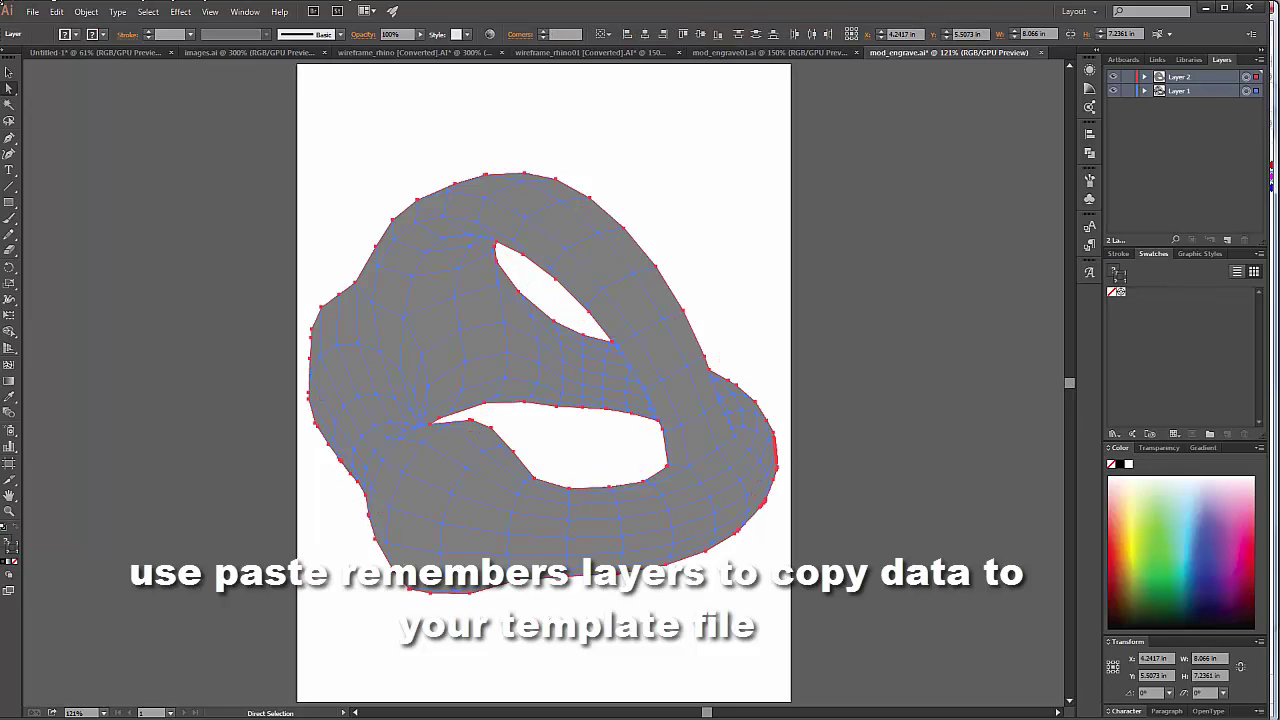
{"action": "left_click", "coordinate": [56, 11]}
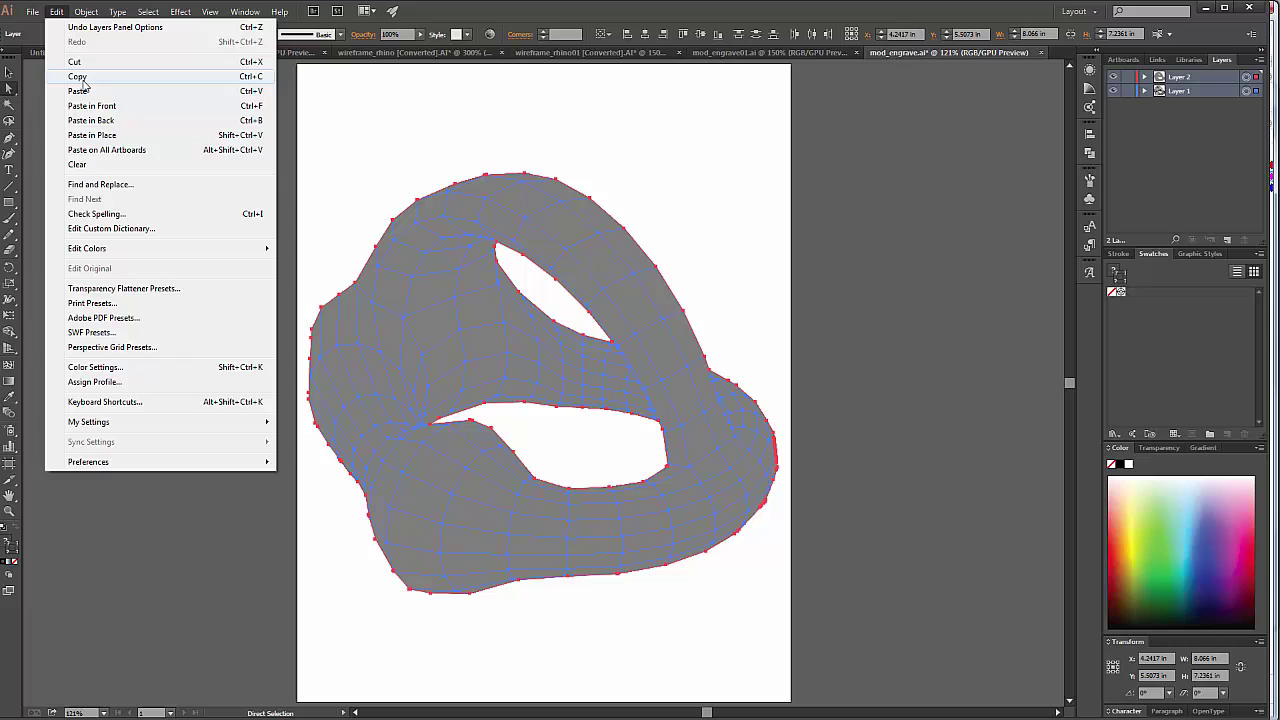
Copy the selected artwork into a new Untitled-1 document fitted to the window.
{"action": "left_click", "coordinate": [82, 79]}
{"action": "key", "text": "ctrl+n"}
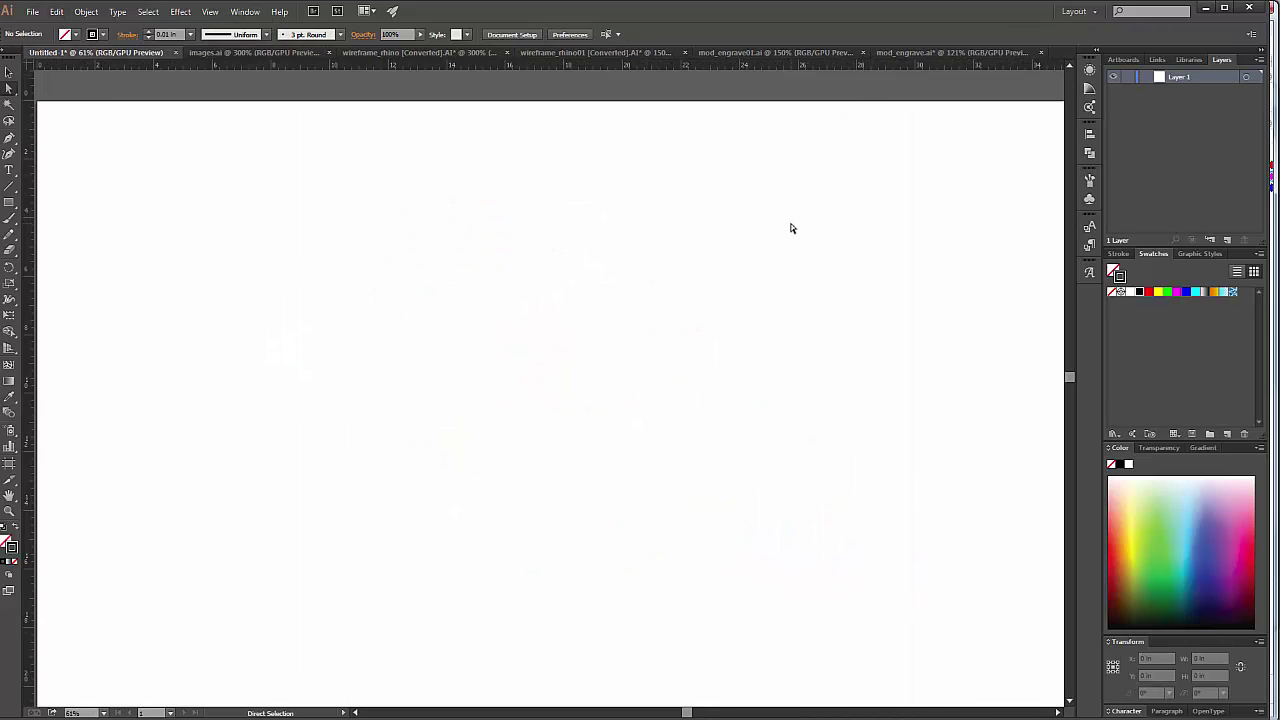
{"action": "key", "text": "v"}
{"action": "key", "text": "ctrl+0"}
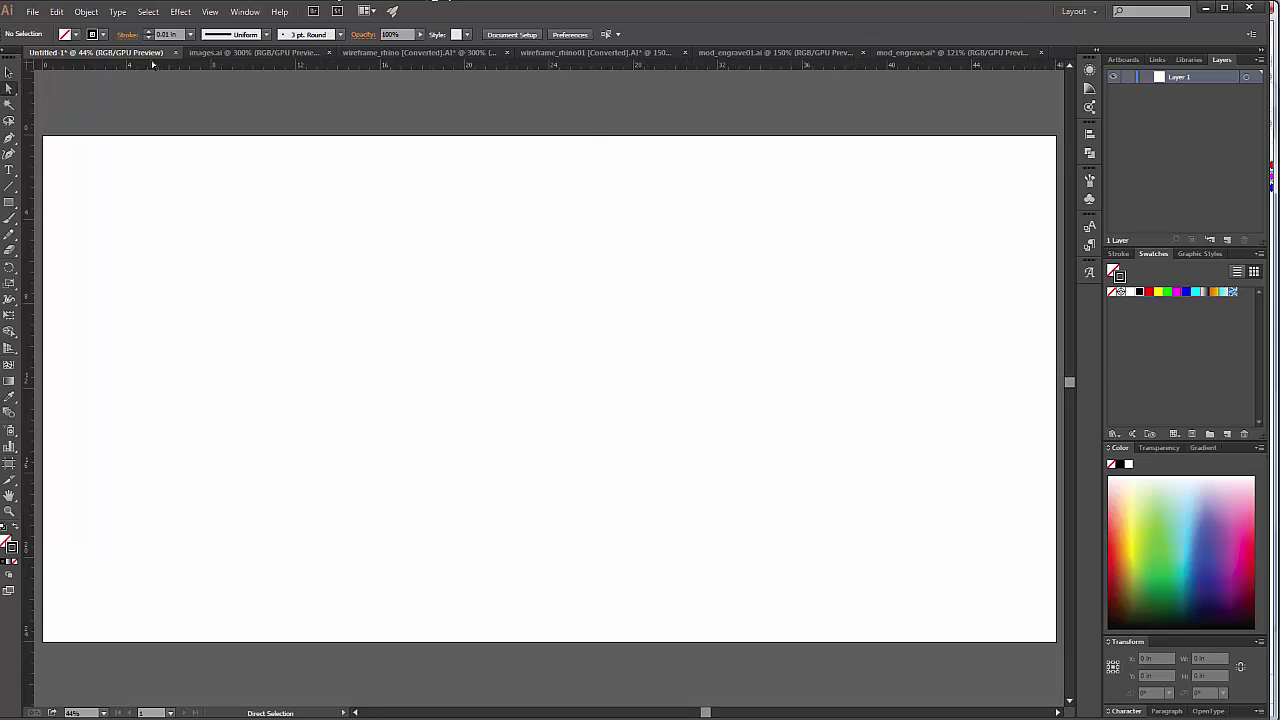
Paste the twisted ring and drag it to the artboard's upper left.
{"action": "left_click", "coordinate": [57, 11]}
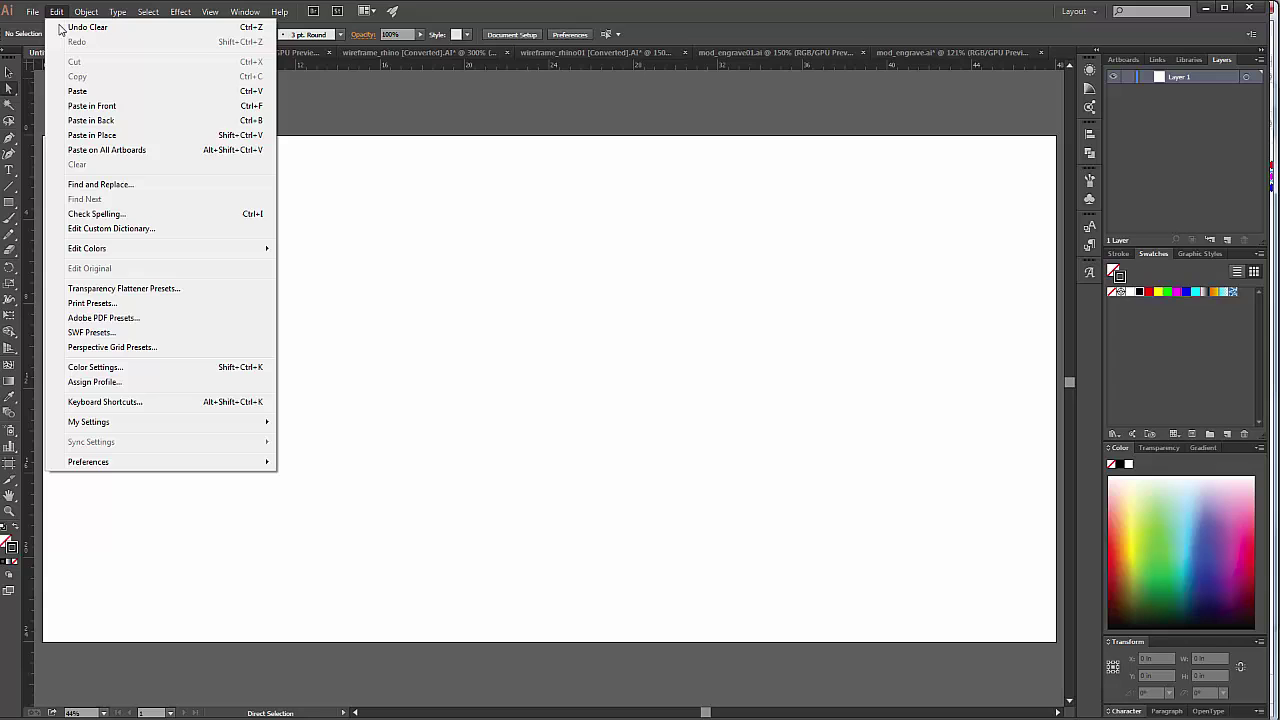
{"action": "left_click", "coordinate": [79, 95]}
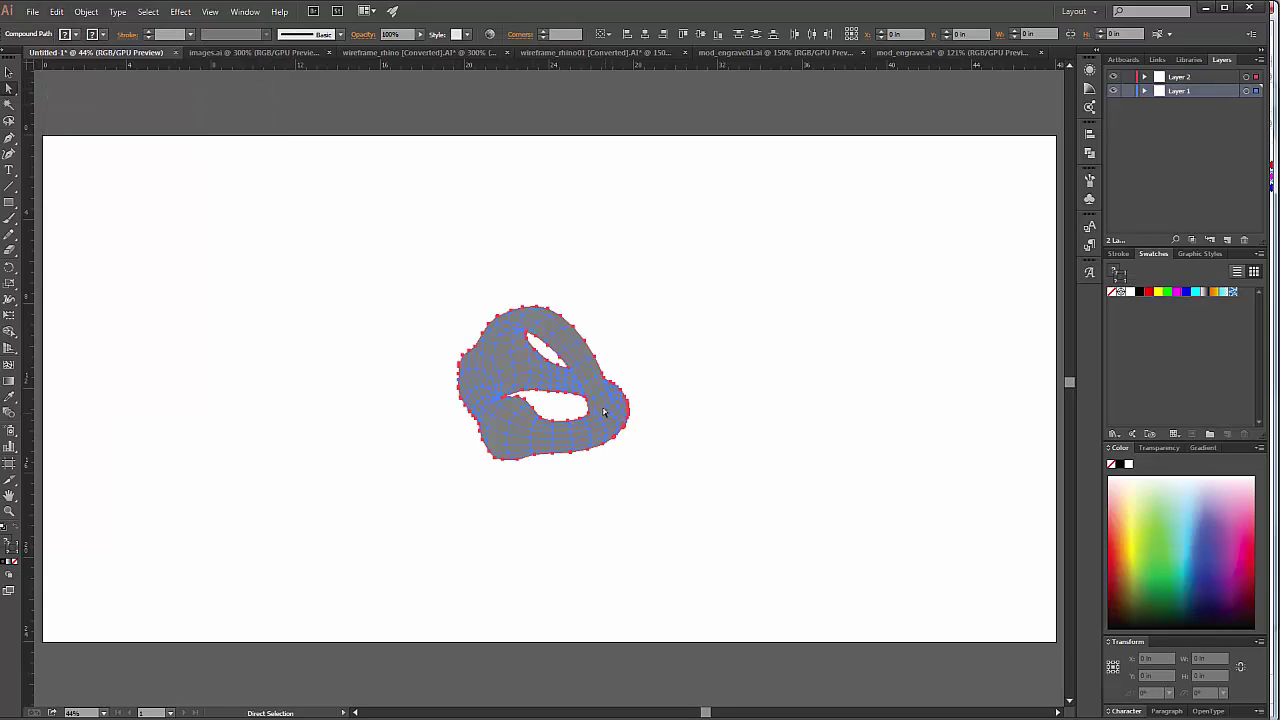
{"action": "left_click_drag", "start_coordinate": [592, 381], "coordinate": [295, 270]}
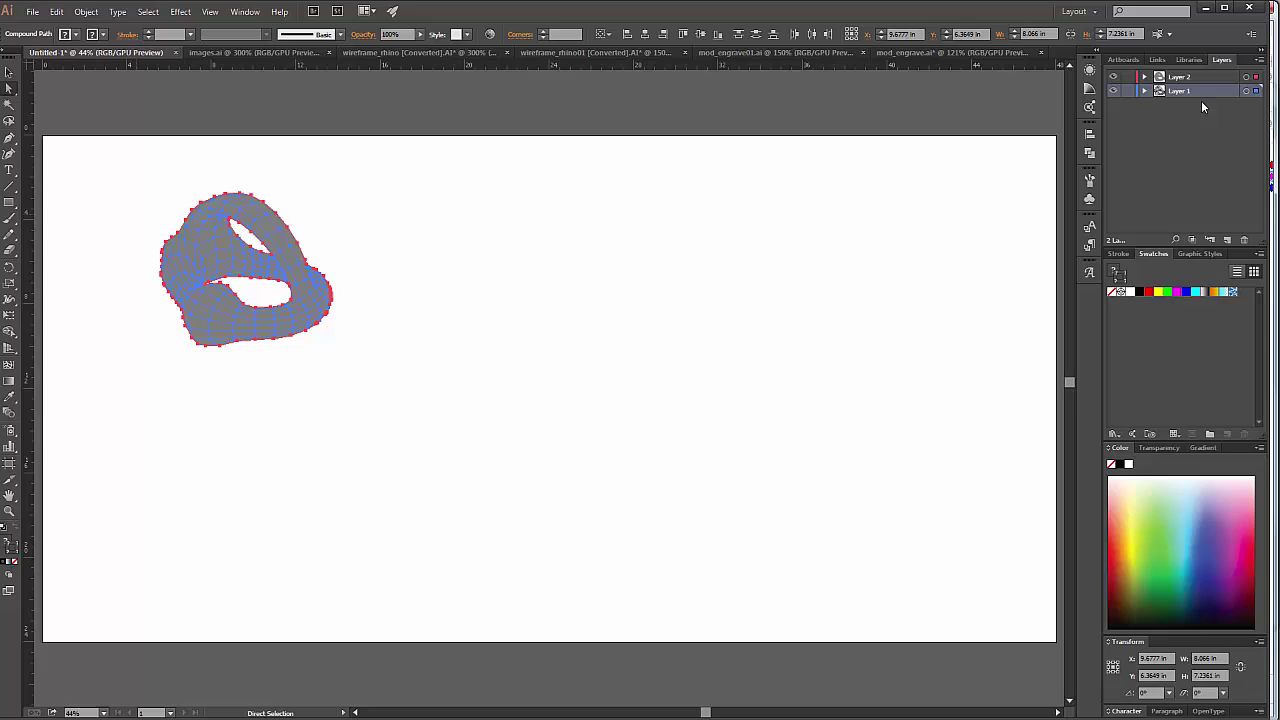
{"action": "left_click", "coordinate": [1206, 176]}
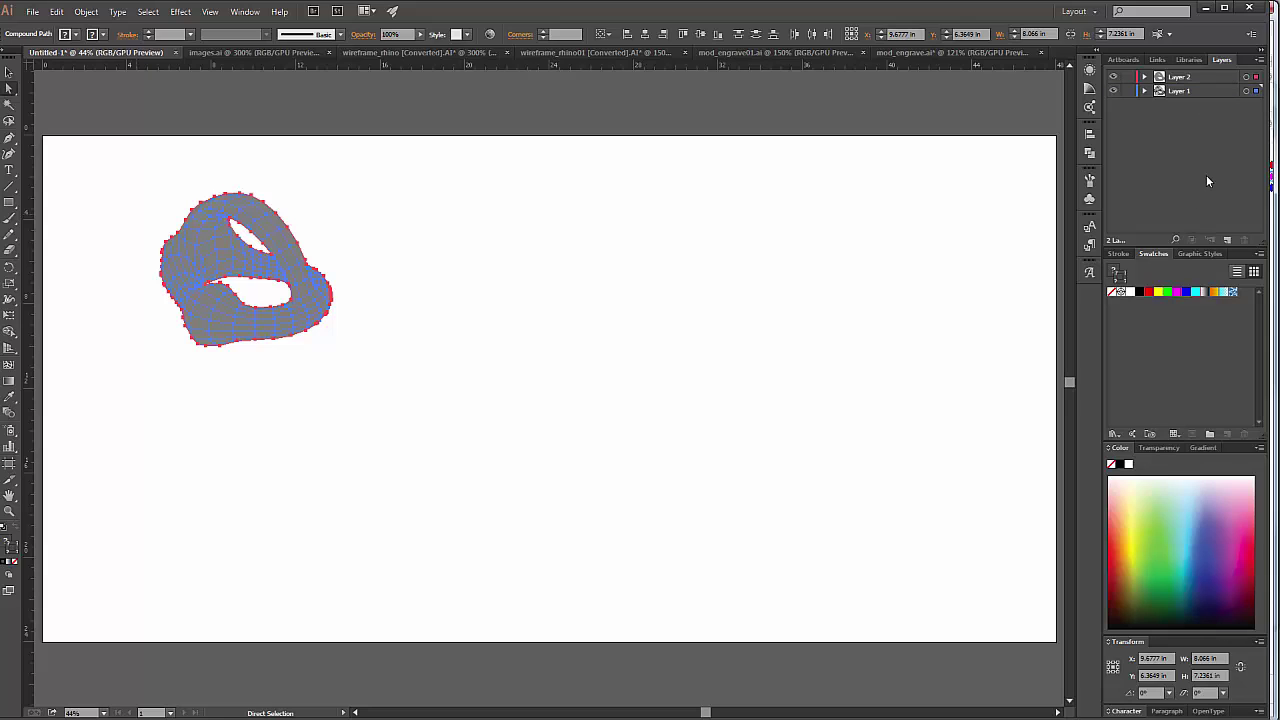
Give all of Layer 2's ring shape no fill and a magenta stroke.
{"action": "left_click", "coordinate": [838, 112]}
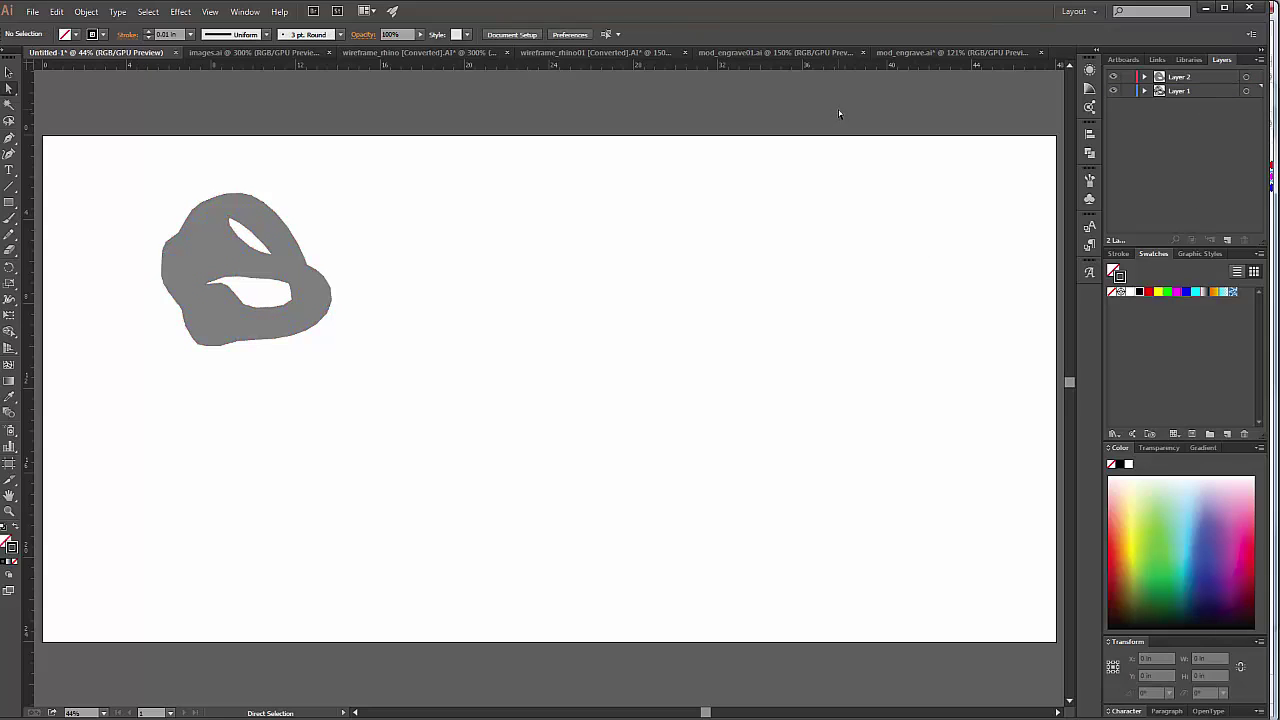
{"action": "left_click", "coordinate": [1246, 78]}
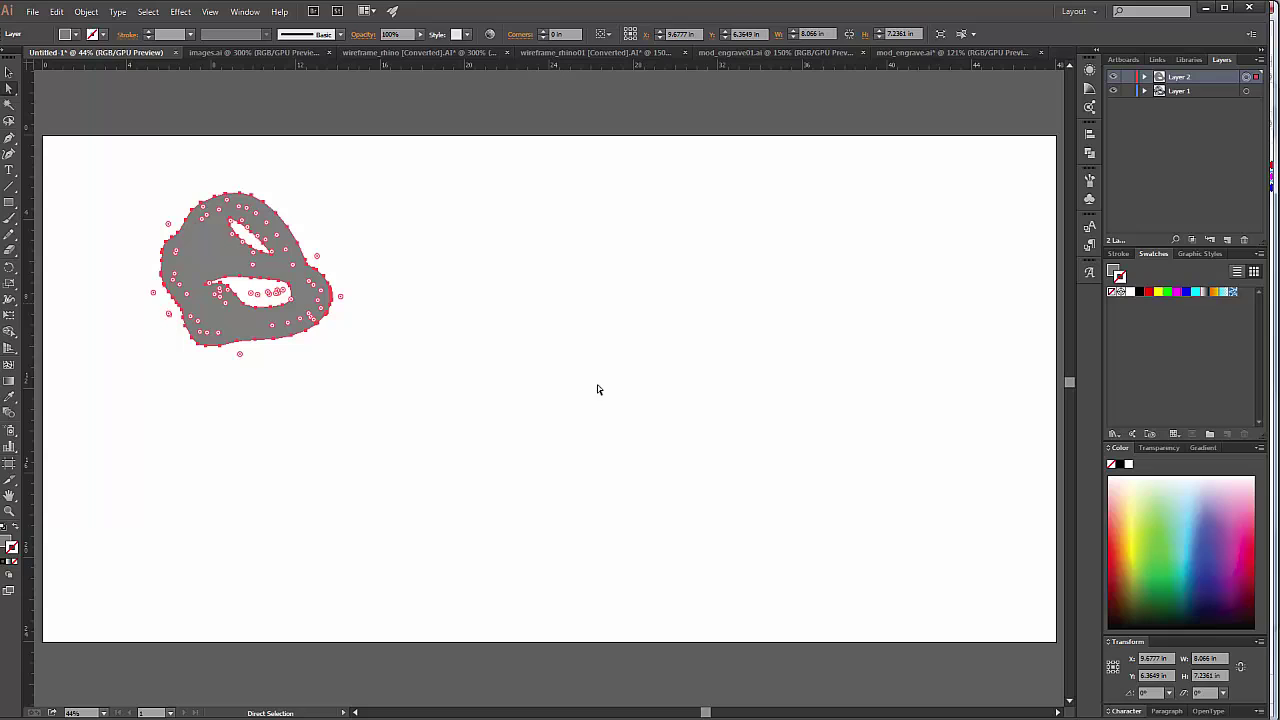
{"action": "left_click", "coordinate": [9, 543]}
{"action": "left_click", "coordinate": [16, 566]}
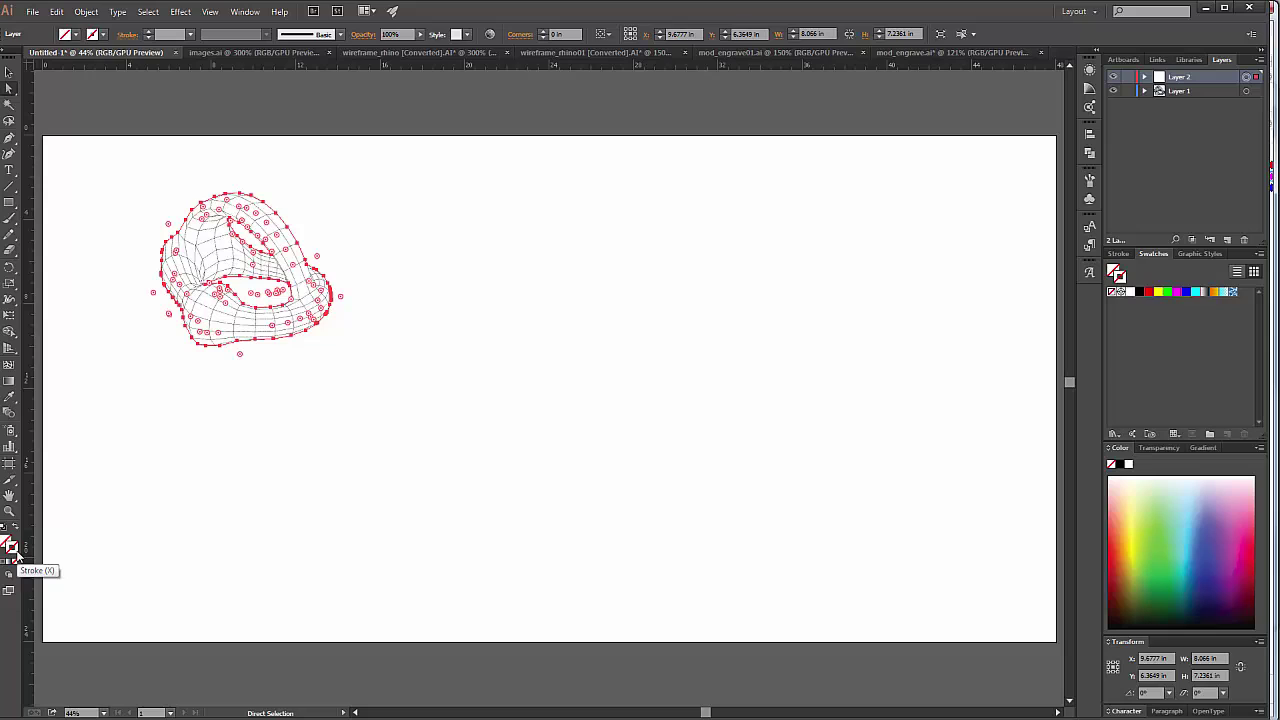
{"action": "left_click", "coordinate": [15, 553]}
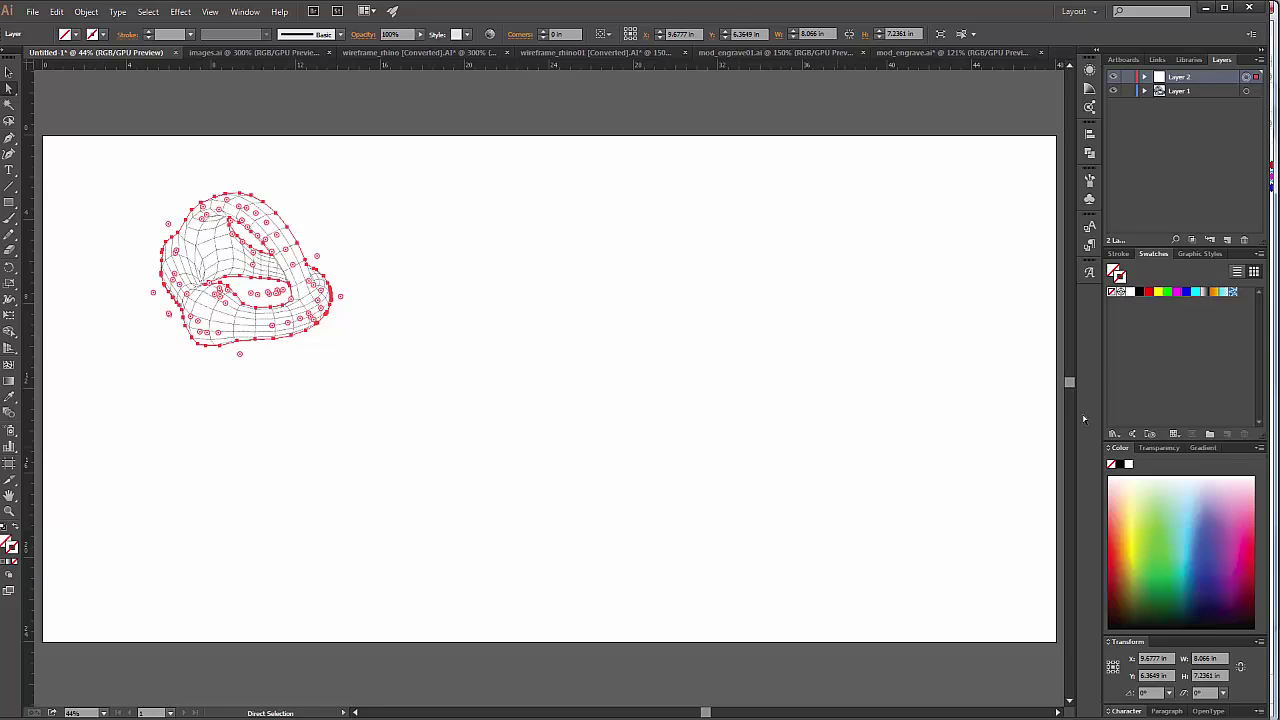
{"action": "left_click", "coordinate": [1178, 292]}
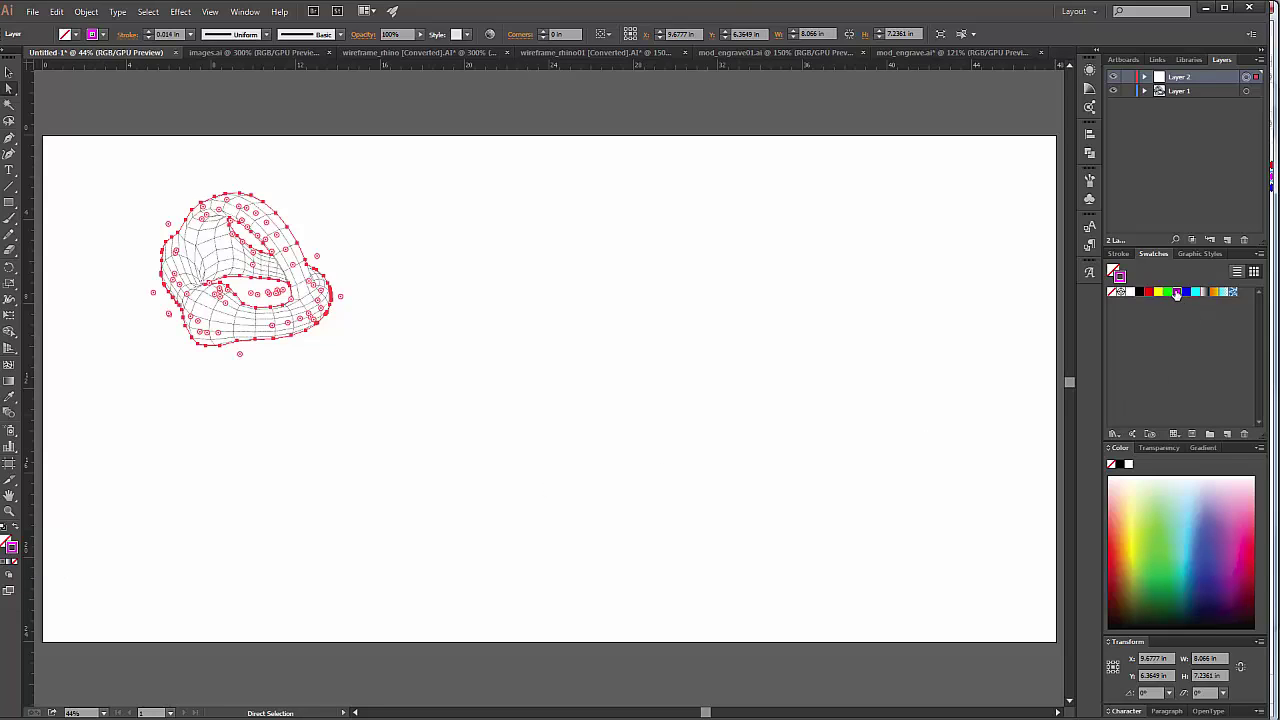
{"action": "left_click", "coordinate": [682, 351]}
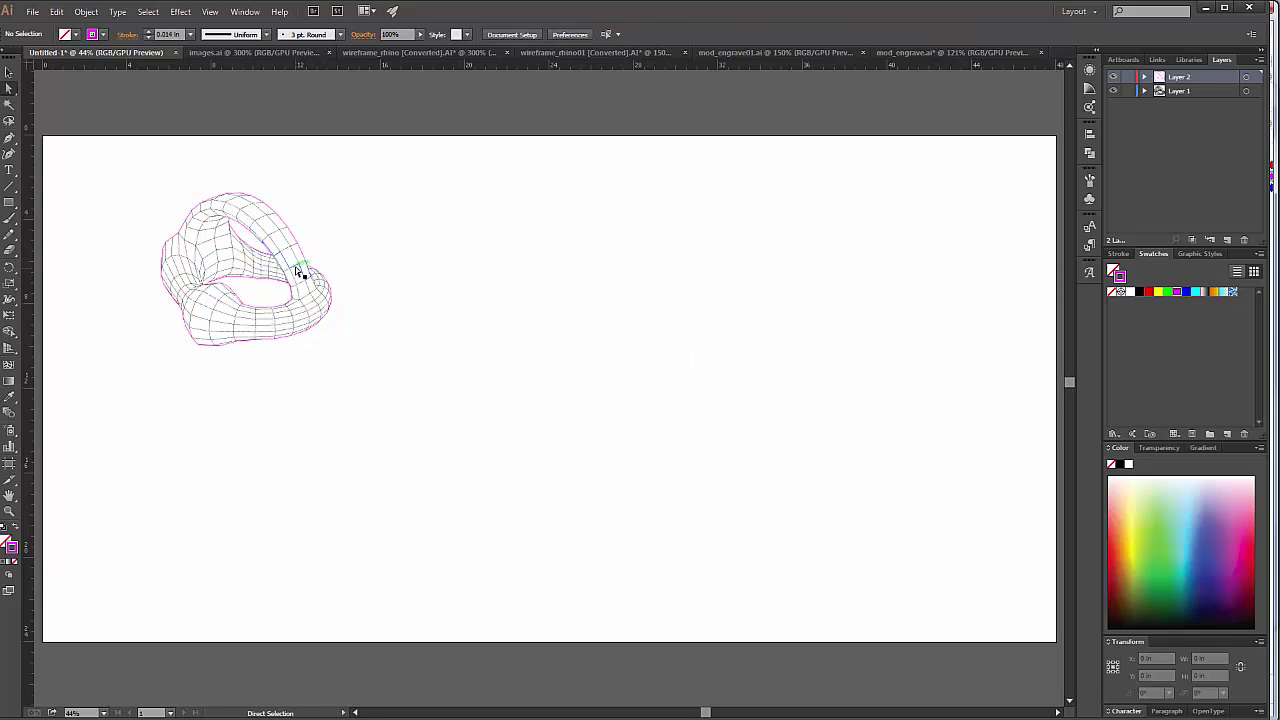
Recolour all of Layer 1's wireframe mesh lines with a red stroke.
{"action": "key", "text": "z"}
{"action": "left_click_drag", "start_coordinate": [214, 249], "coordinate": [779, 356]}
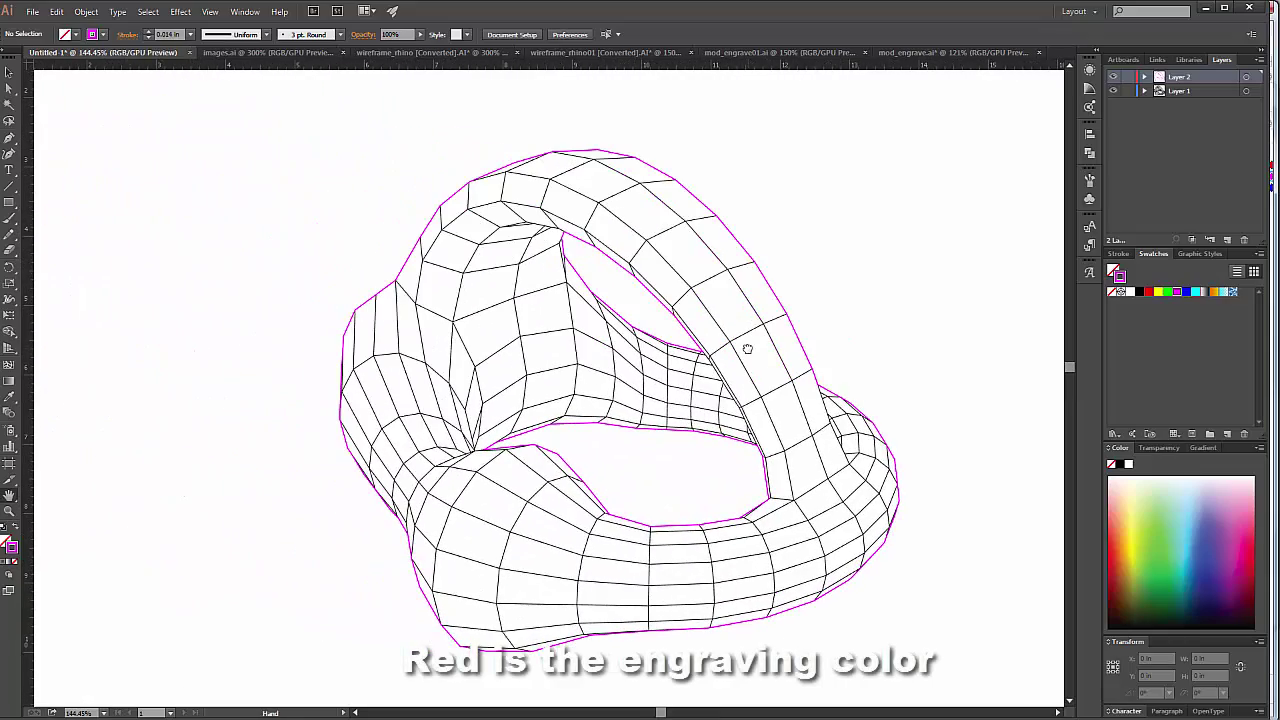
{"action": "left_click", "coordinate": [1247, 92]}
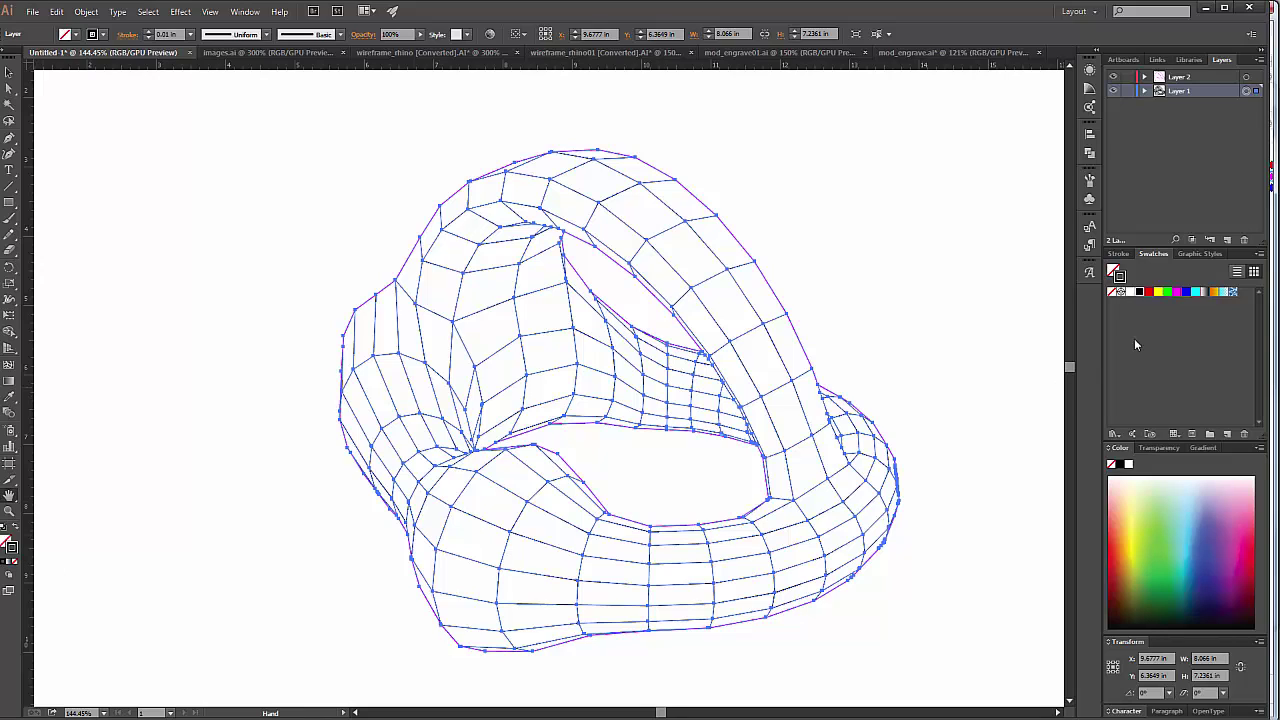
{"action": "left_click", "coordinate": [1150, 292]}
{"action": "left_click", "coordinate": [1175, 155]}
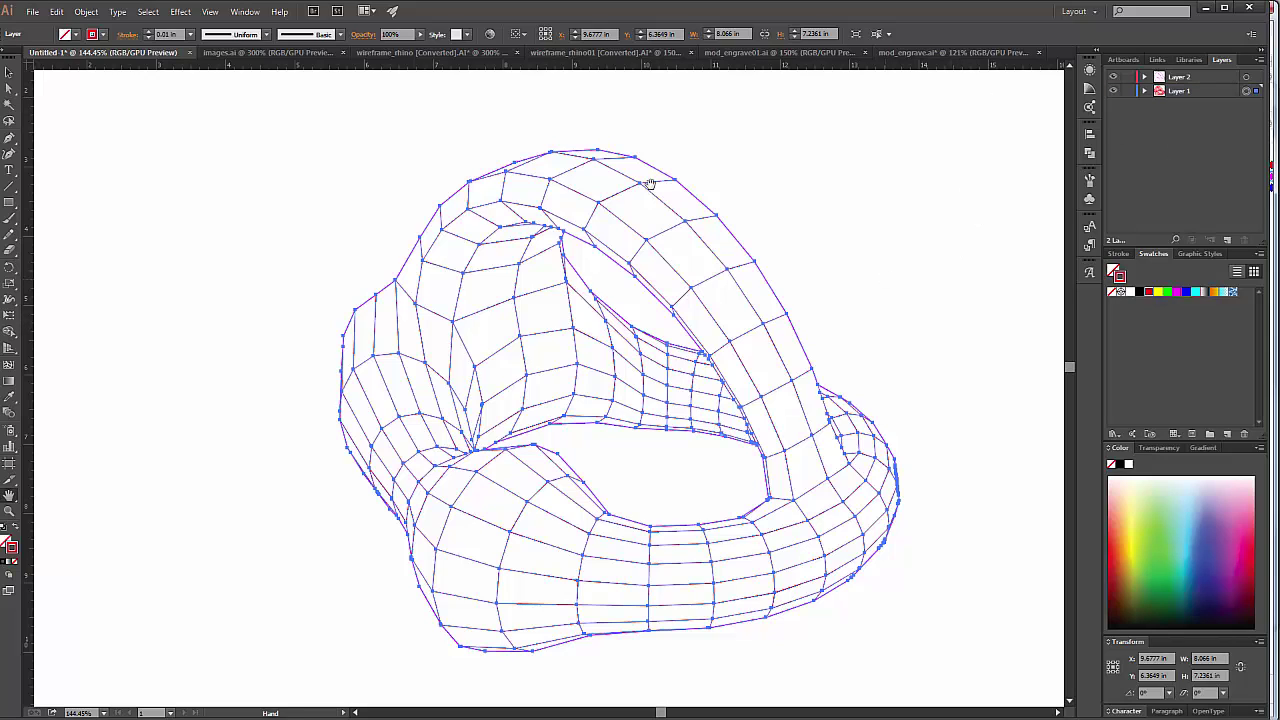
{"action": "key", "text": "a"}
{"action": "key", "text": "h"}
{"action": "key", "text": "ctrl+0"}
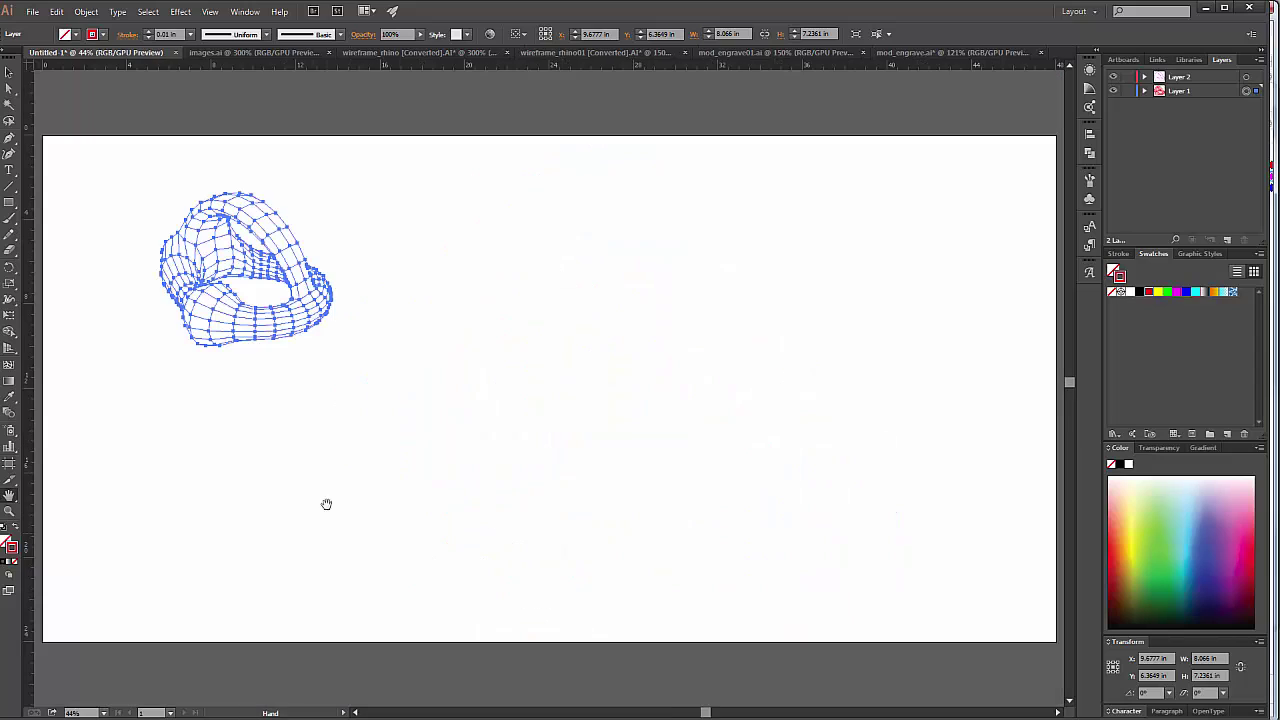
Zoom to 150% and centre the wireframe in the window.
{"action": "left_click", "coordinate": [8, 73]}
{"action": "left_click", "coordinate": [196, 103]}
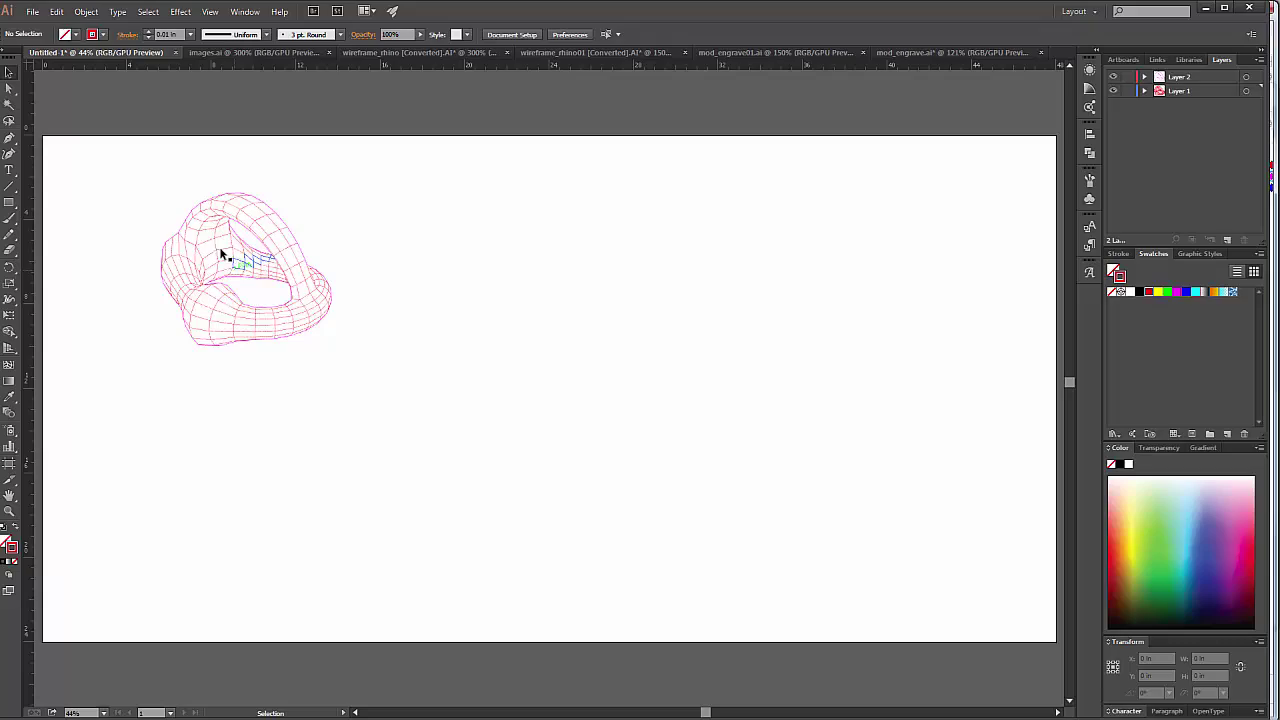
{"action": "key", "text": "z"}
{"action": "left_click_drag", "start_coordinate": [223, 263], "coordinate": [365, 217]}
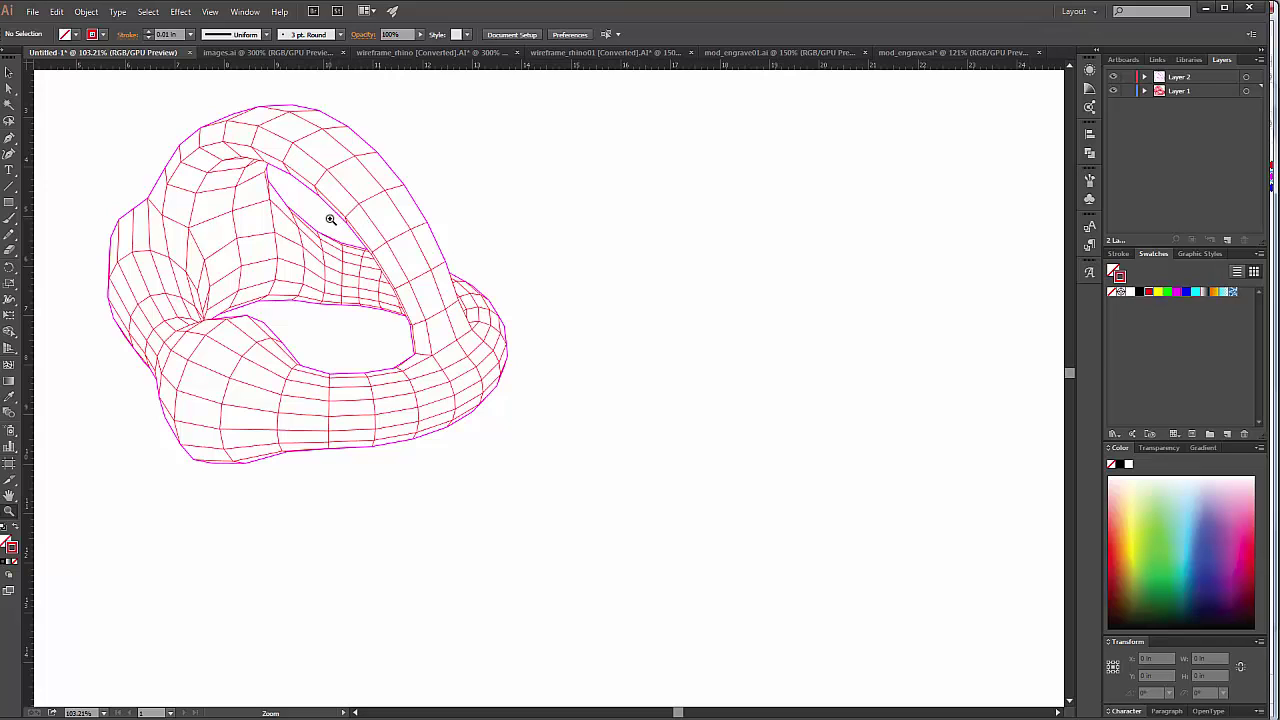
{"action": "key", "text": "space"}
{"action": "left_click_drag", "start_coordinate": [277, 243], "coordinate": [500, 334]}
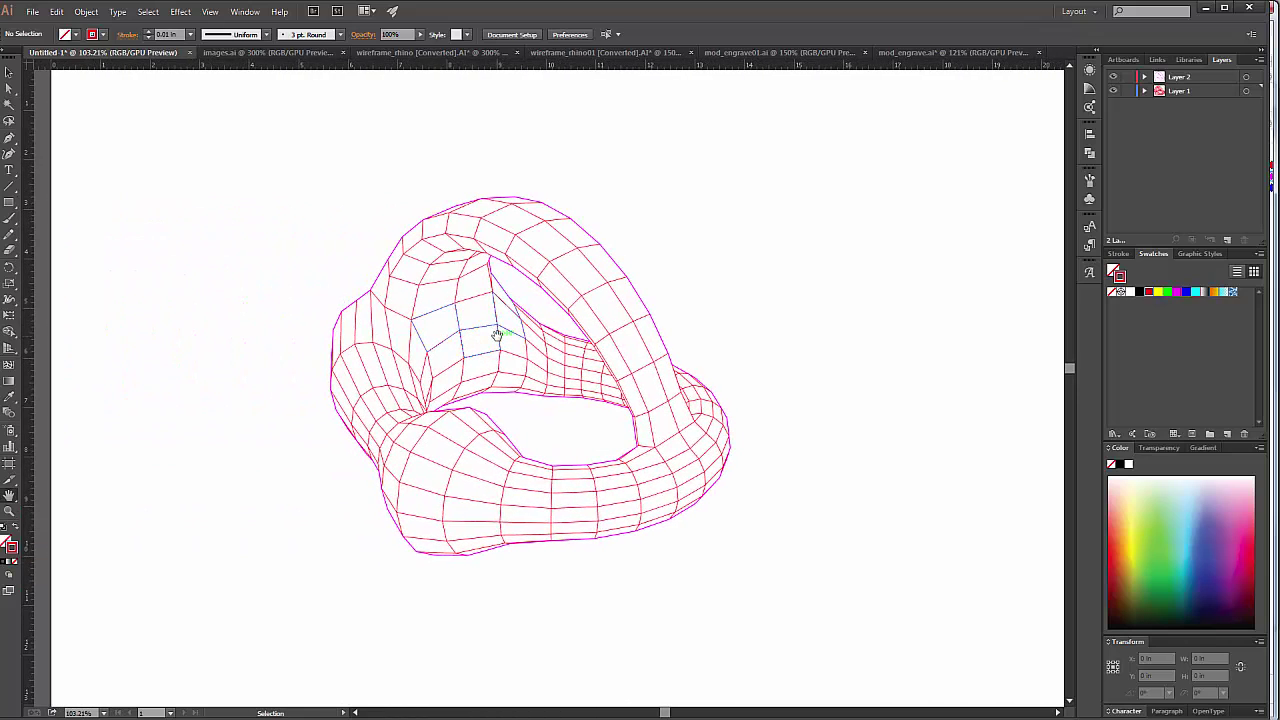
{"action": "key", "text": "ctrl+equal"}
{"action": "key", "text": "space"}
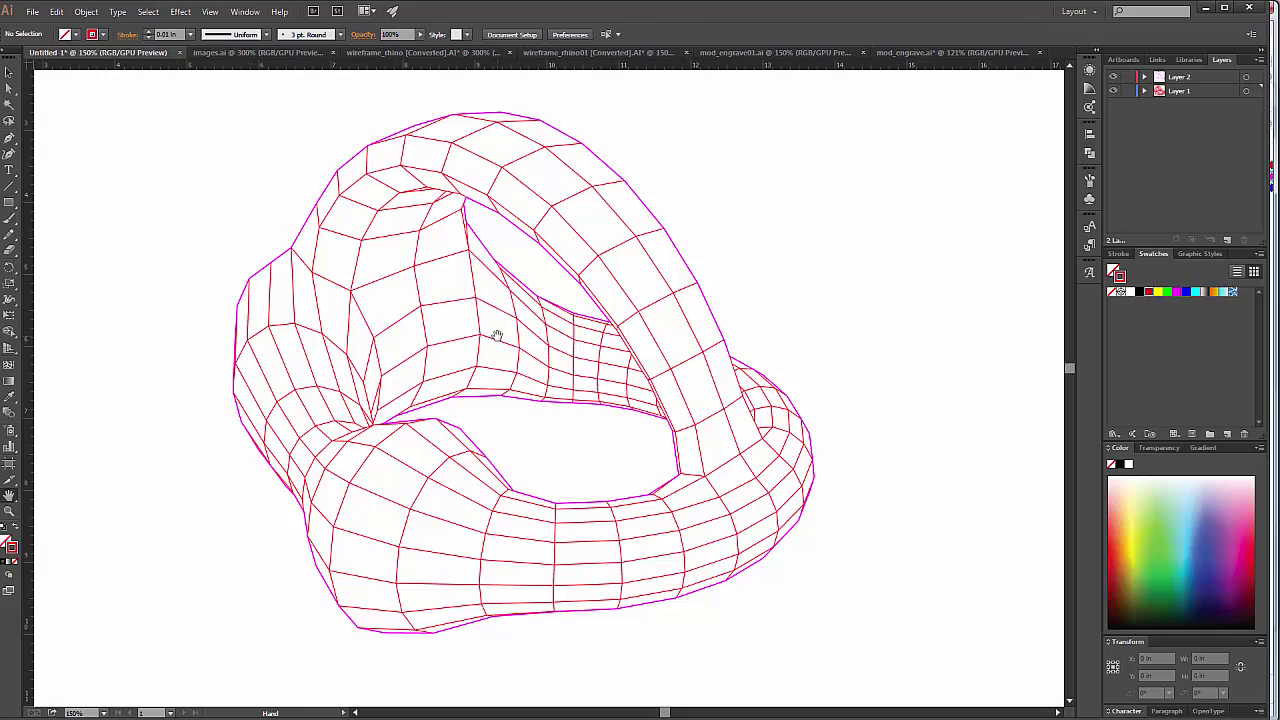
Change Layer 2's outline stroke from magenta to blue.
{"action": "left_click", "coordinate": [1251, 77]}
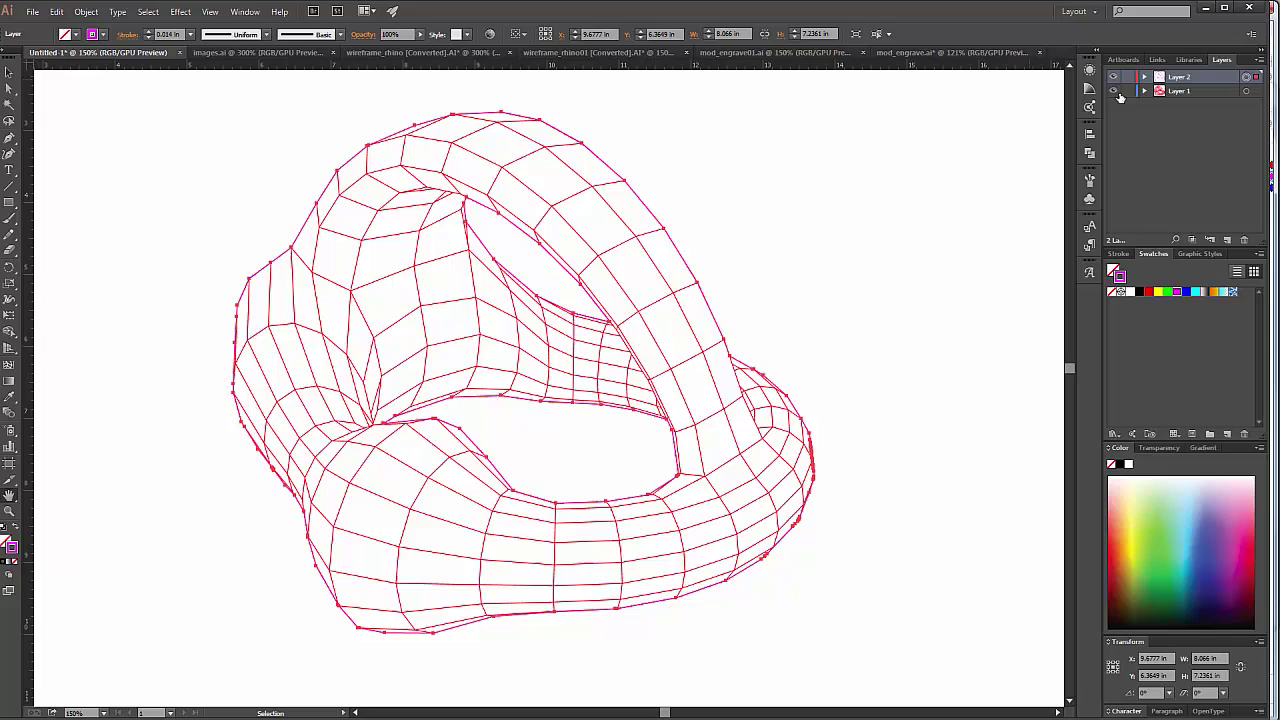
{"action": "left_click", "coordinate": [1185, 291]}
{"action": "key", "text": "space"}
Add a new layer named 'outercut' at the top of the Layers stack.
{"action": "left_click", "coordinate": [1260, 61]}
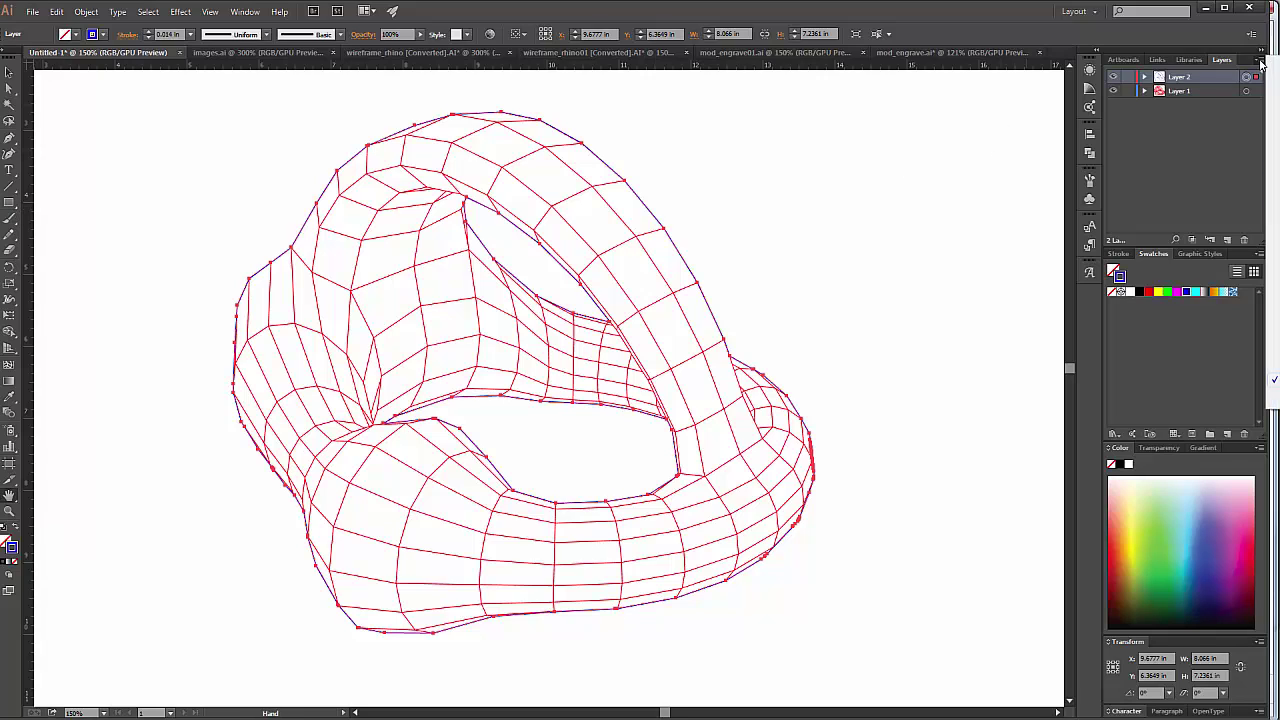
{"action": "left_click", "coordinate": [1272, 68]}
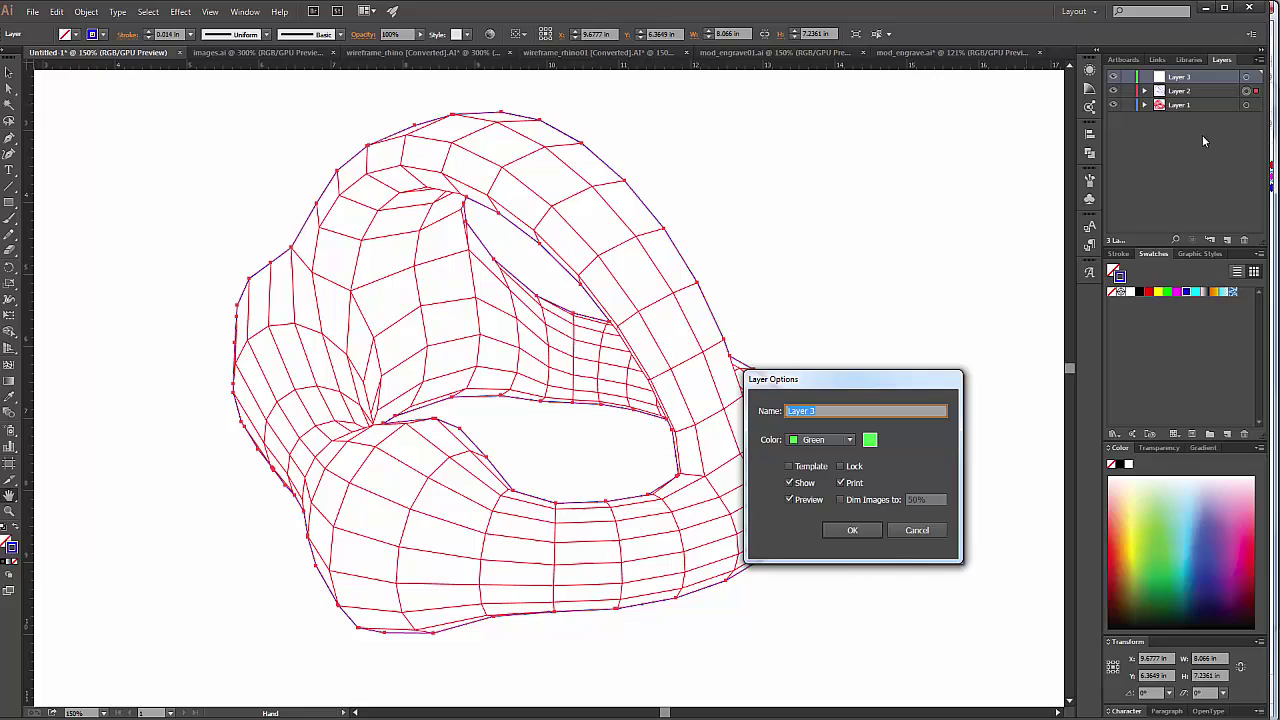
{"action": "type", "text": "0"}
{"action": "key", "text": "Return"}
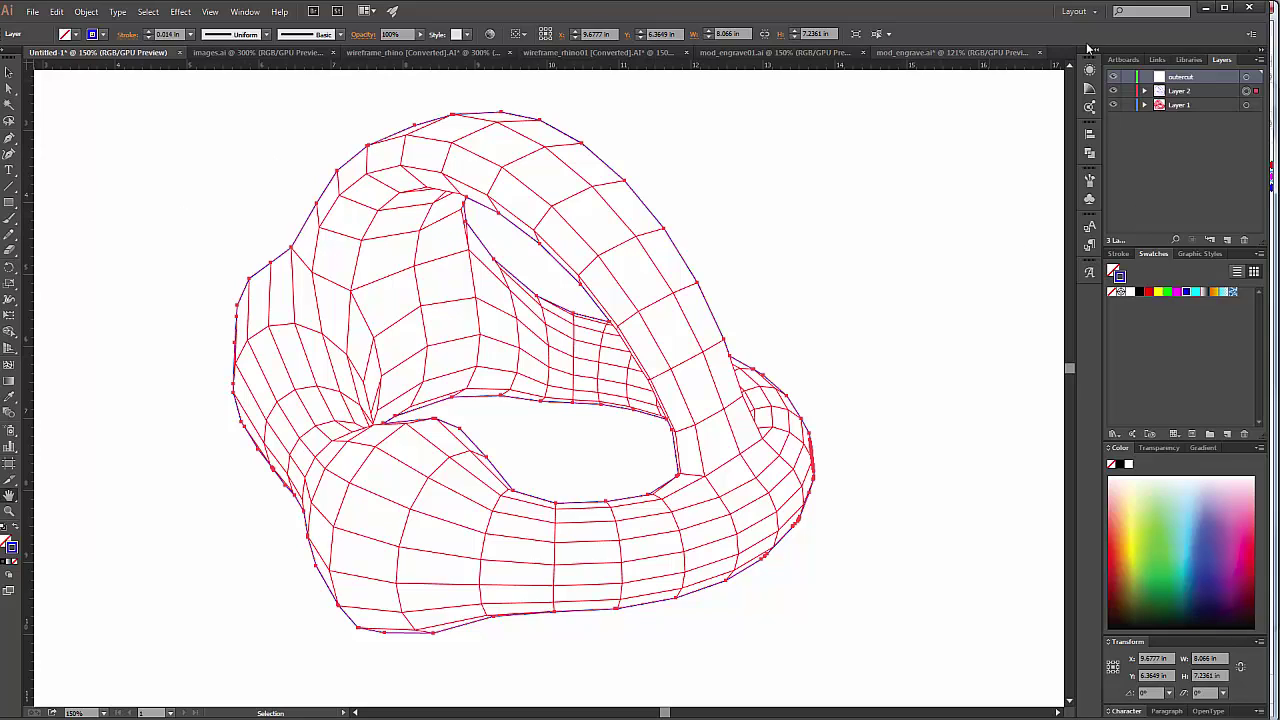
{"action": "double_click", "coordinate": [1205, 79]}
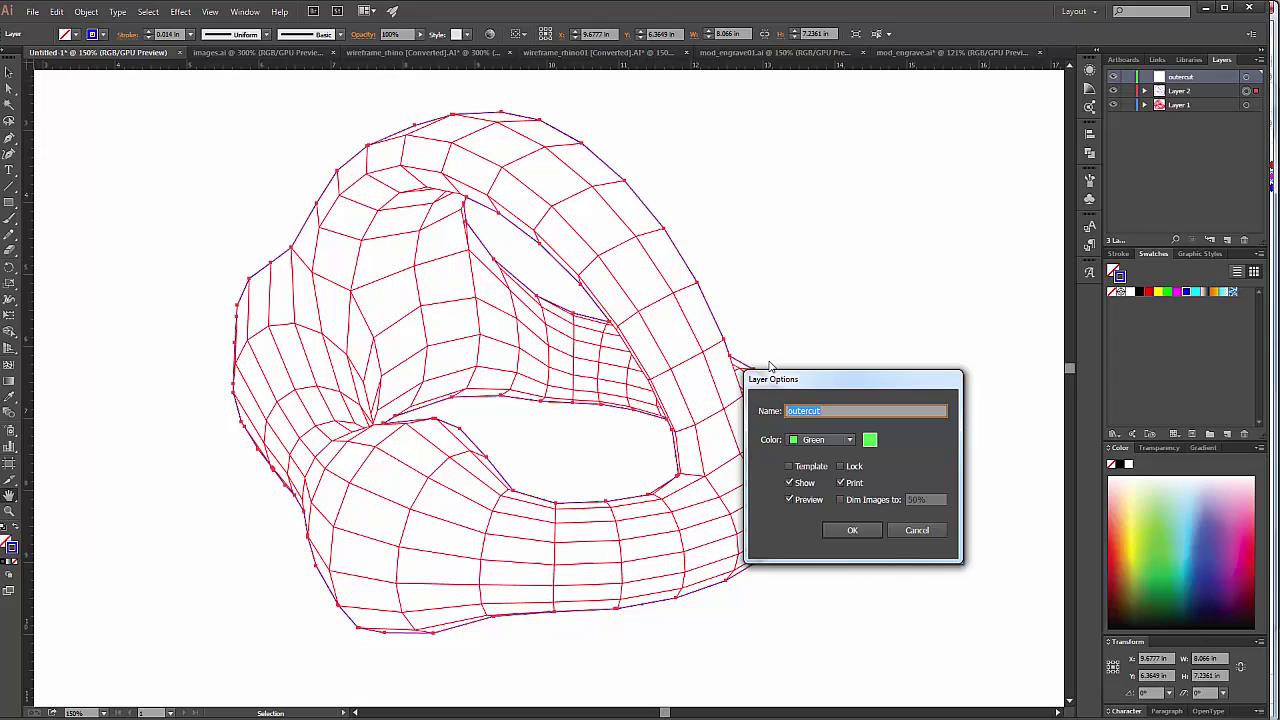
{"action": "left_click", "coordinate": [925, 534]}
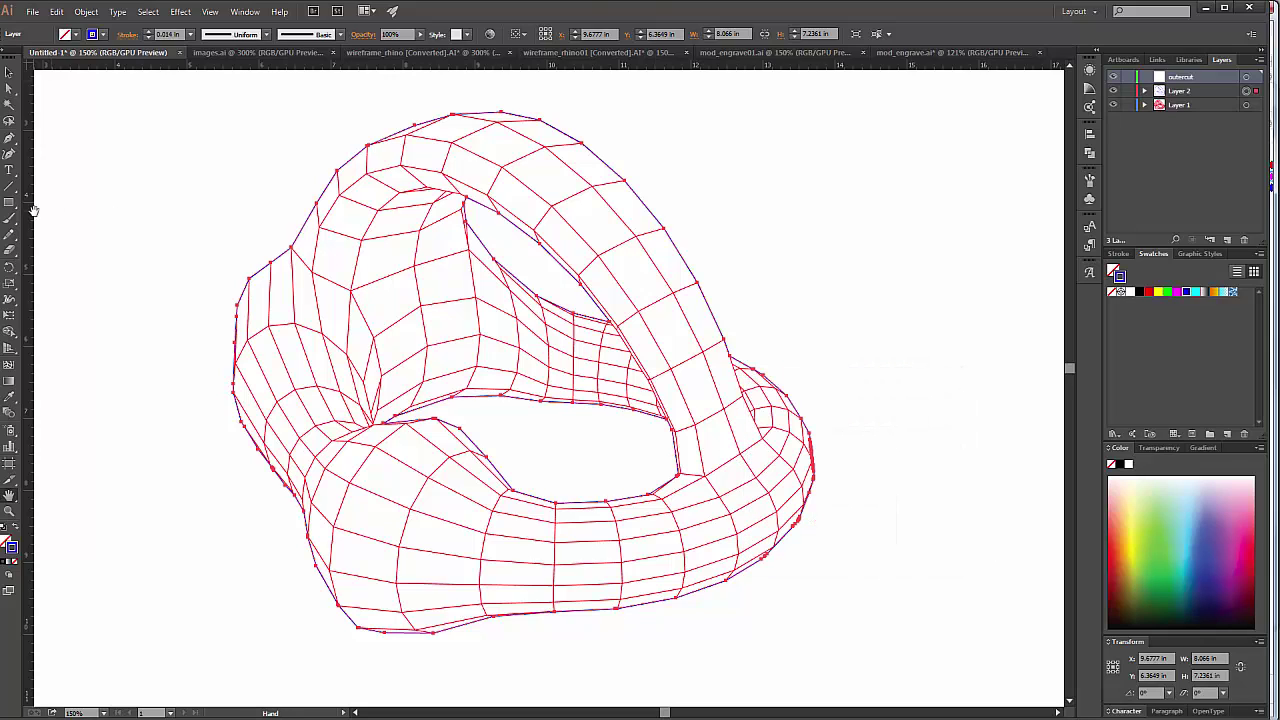
Draw an unfilled RGB Magenta rectangle, about 11.43 × 8.12 in, framing the entire ring wireframe.
{"action": "left_click_drag", "start_coordinate": [11, 203], "coordinate": [45, 203]}
{"action": "left_click_drag", "start_coordinate": [141, 87], "coordinate": [964, 672]}
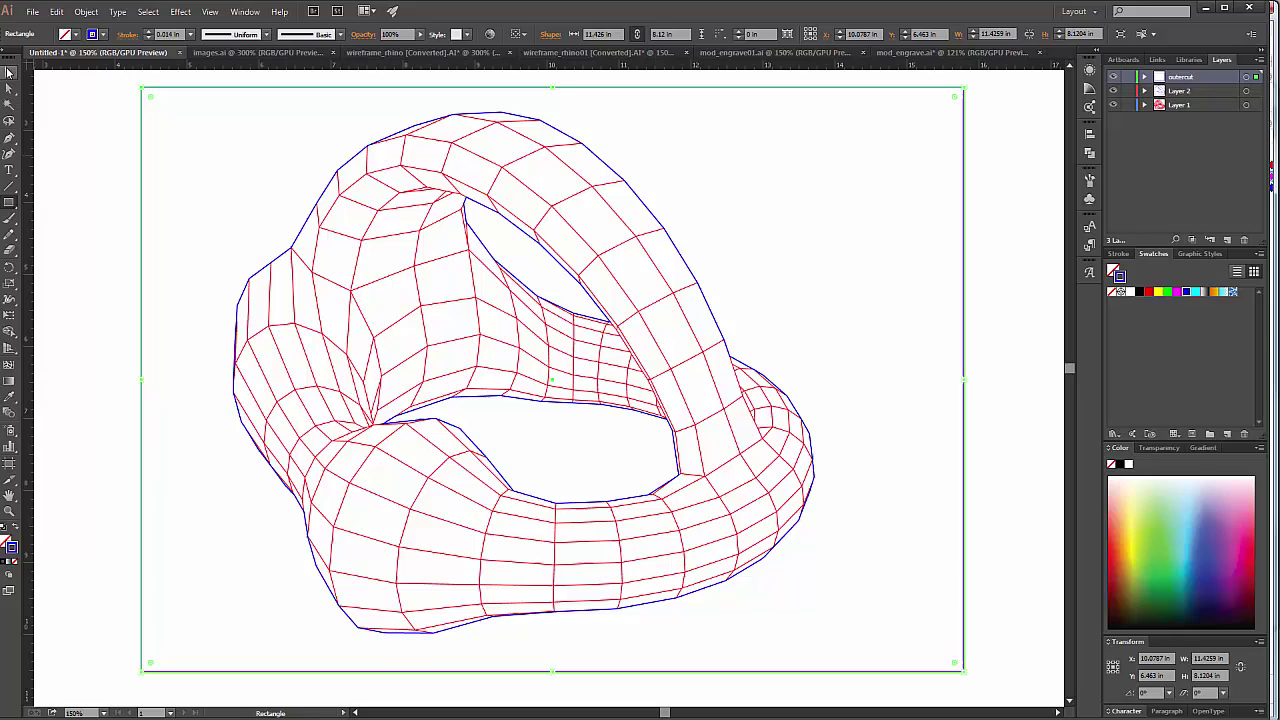
{"action": "left_click", "coordinate": [9, 72]}
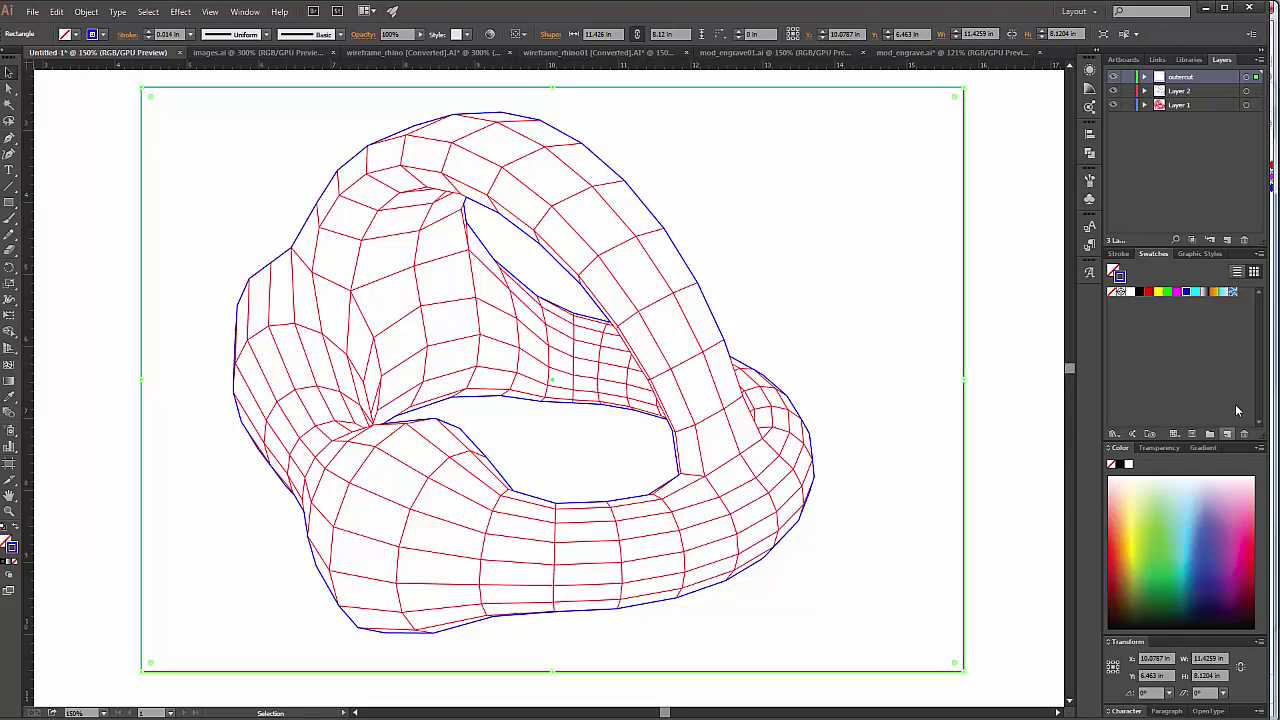
{"action": "left_click", "coordinate": [1177, 291]}
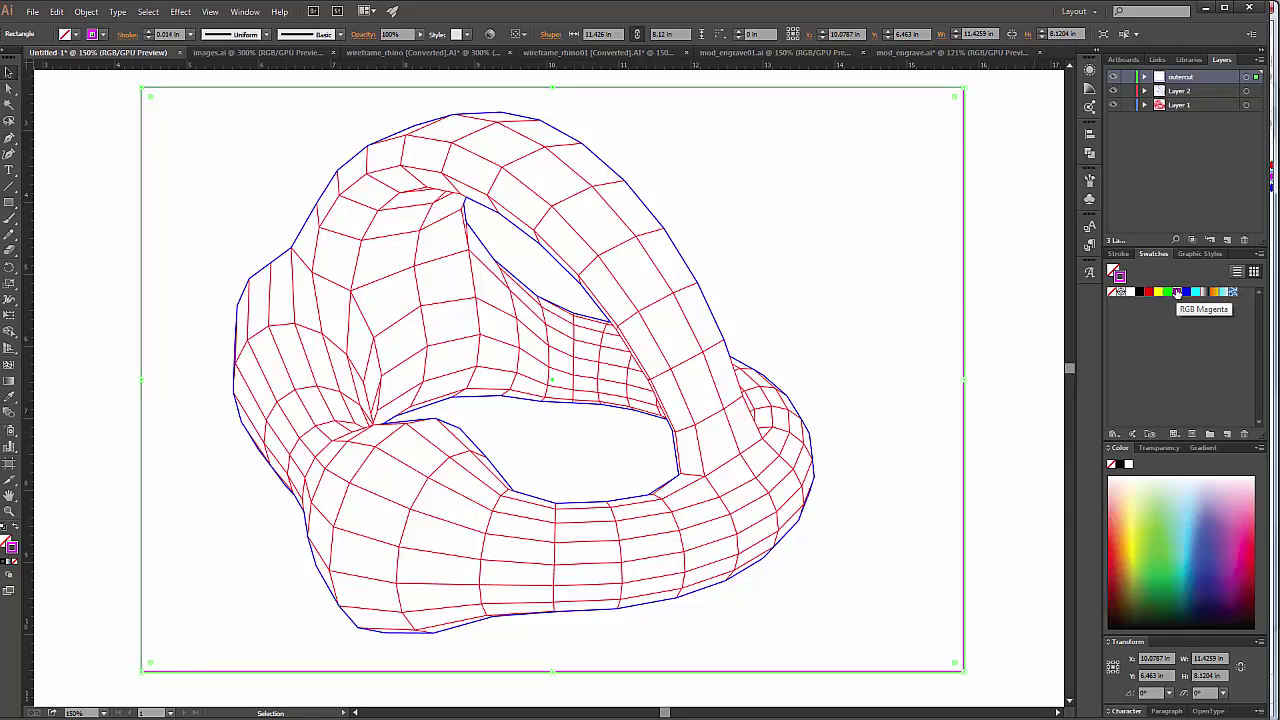
{"action": "left_click", "coordinate": [1006, 456]}
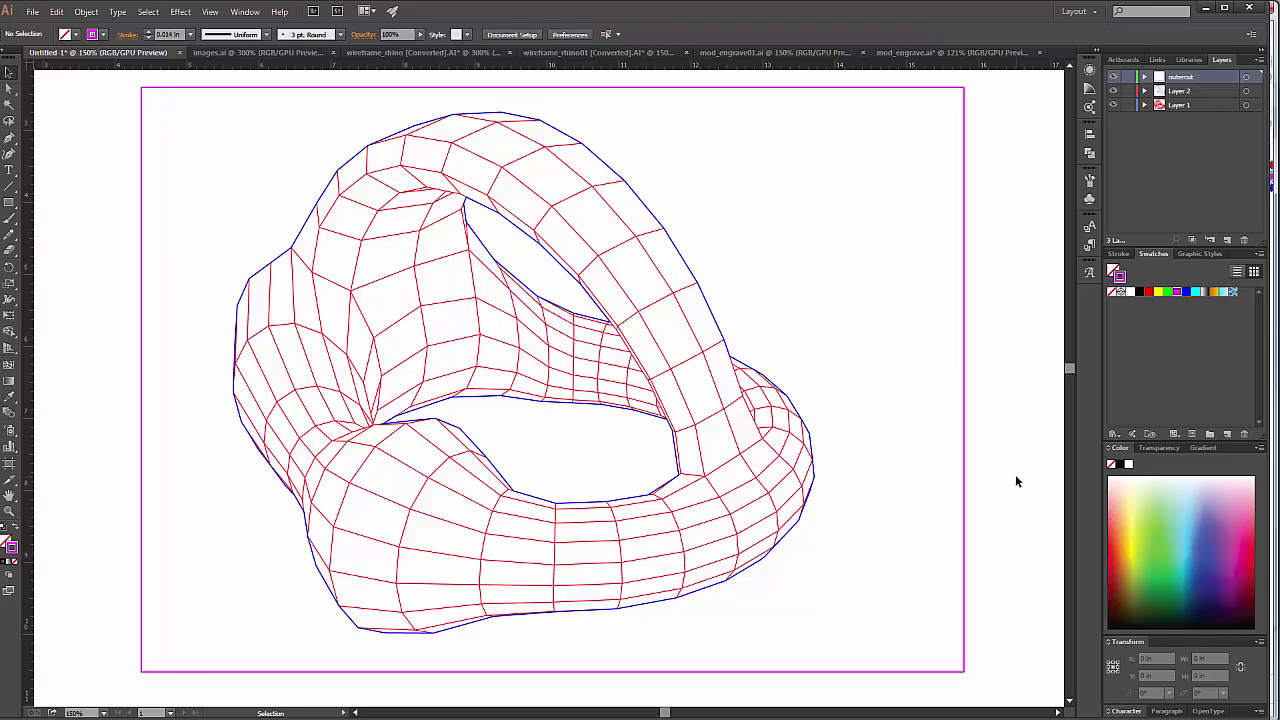
{"action": "scroll", "coordinate": [1015, 481], "scroll_direction": "up", "scroll_amount": 1}
{"action": "scroll", "coordinate": [1014, 481], "scroll_direction": "down", "scroll_amount": 1}
{"action": "key", "text": "ctrl+minus"}
{"action": "key", "text": "ctrl+minus"}
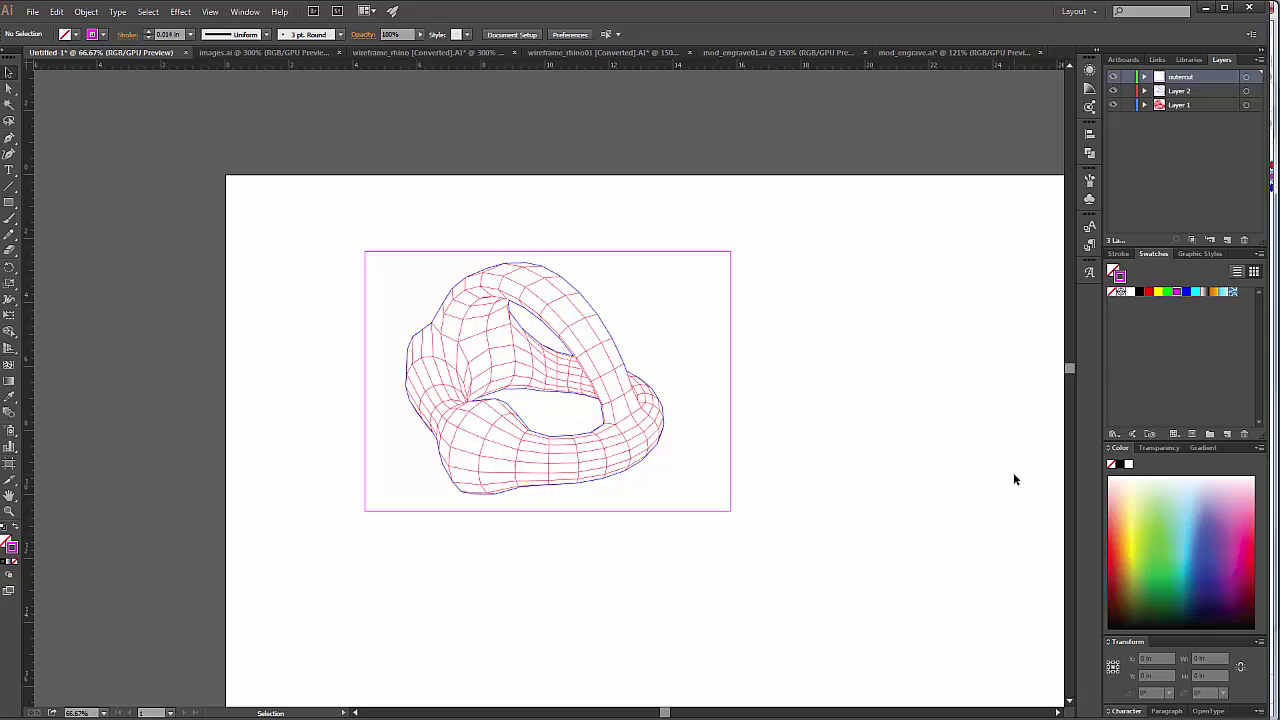